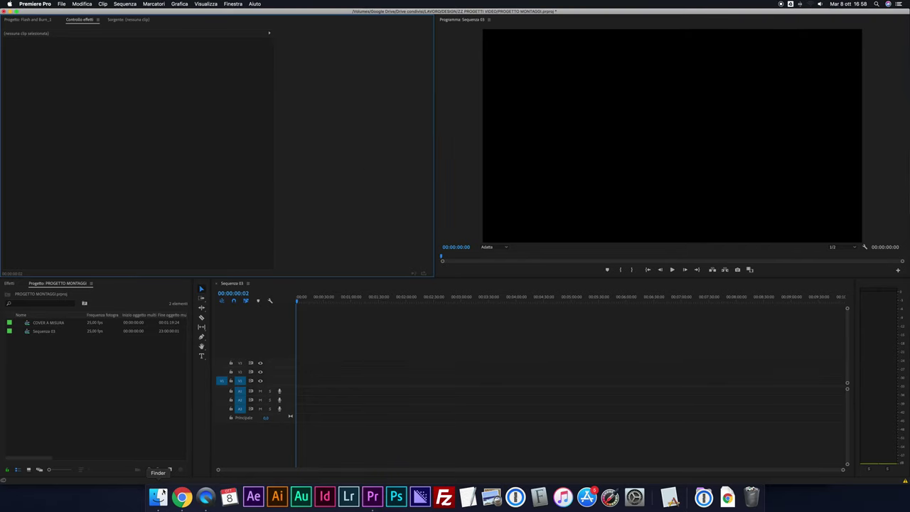
- Drag the four Cucina photos (01_STATO_DI_FATTO to 04_REALIZZATO) from Finder onto track V1
left_click(157, 495)
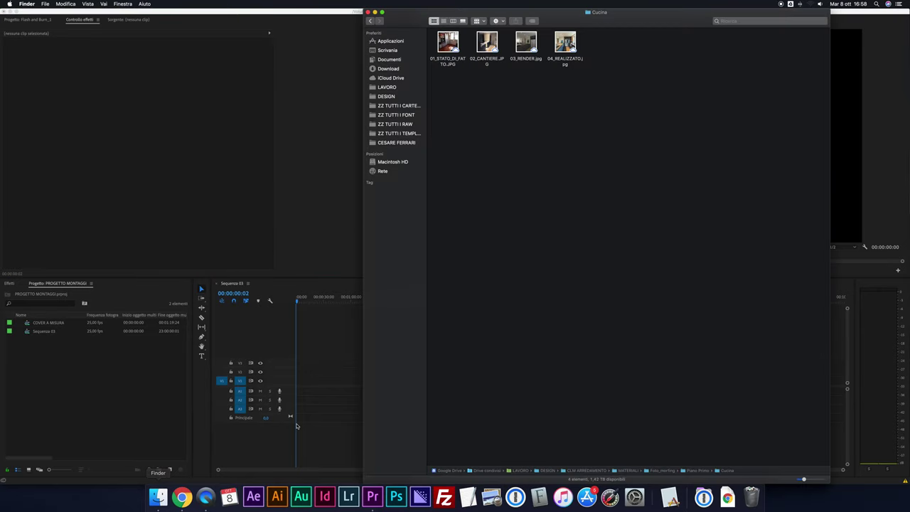
left_click(458, 44)
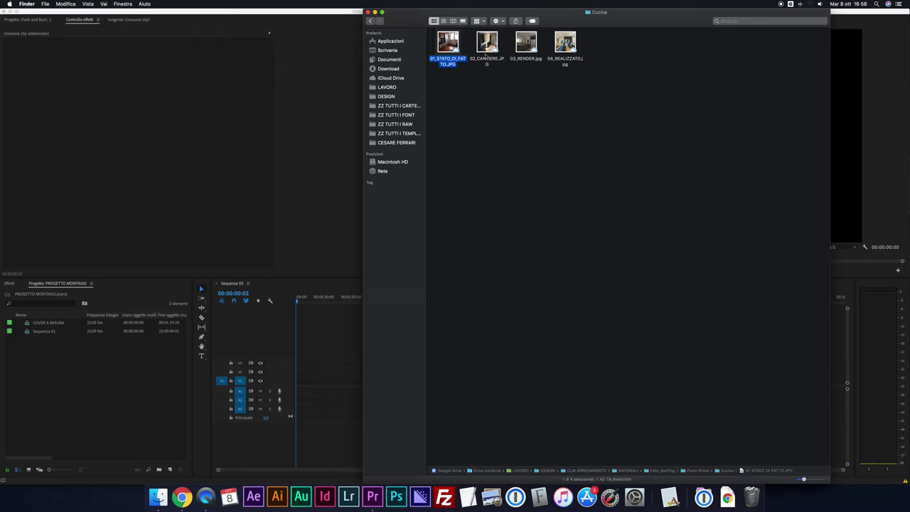
left_click(487, 44, "super")
left_click(527, 44, "super")
left_click(570, 46, "super")
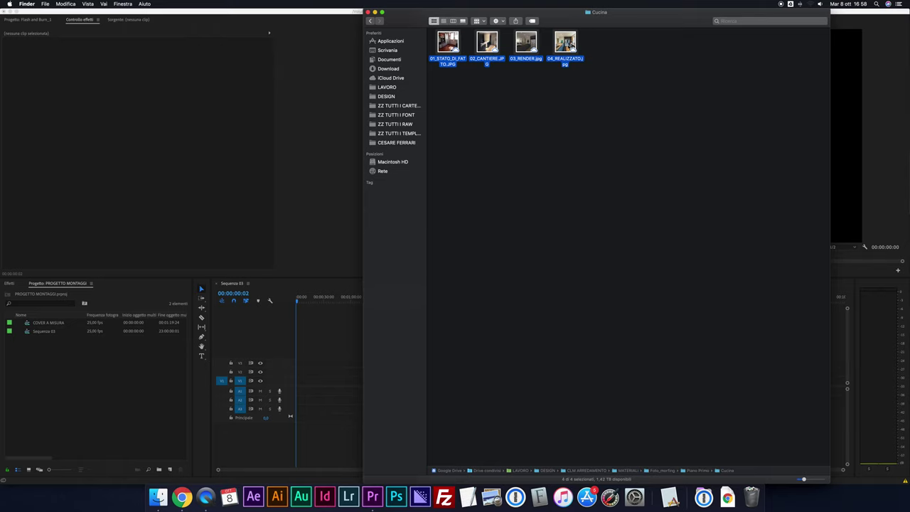
left_click_drag(442, 42, 331, 382)
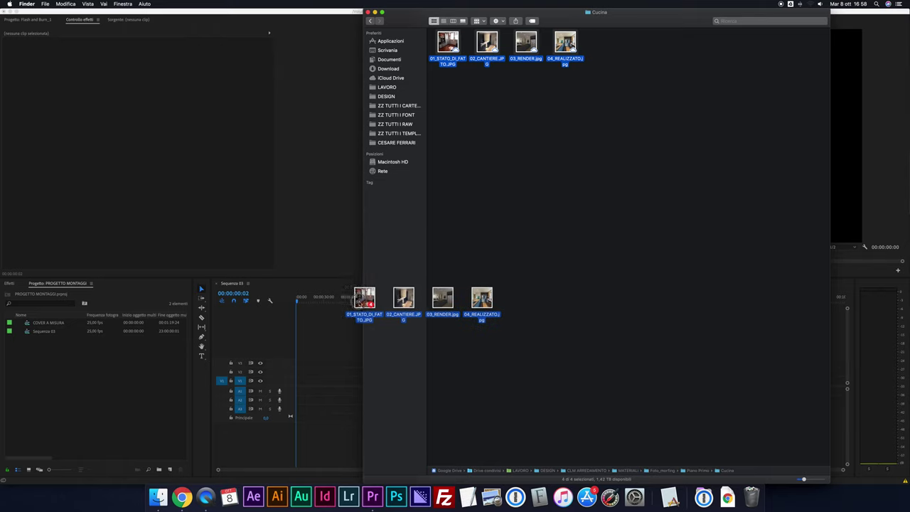
left_click(330, 374)
scroll(332, 372, "up", 5)
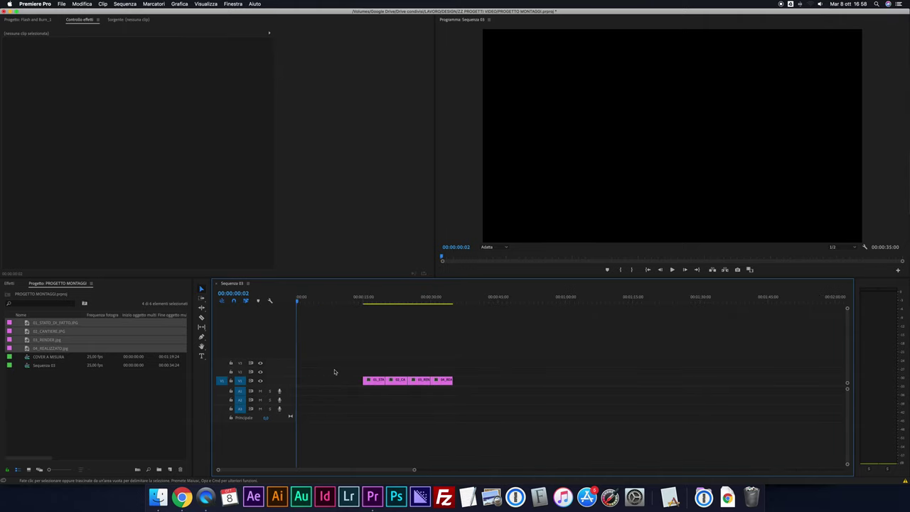
- Preview the photos, then ripple-delete the empty gap before them on V1
left_click(357, 299)
key("space")
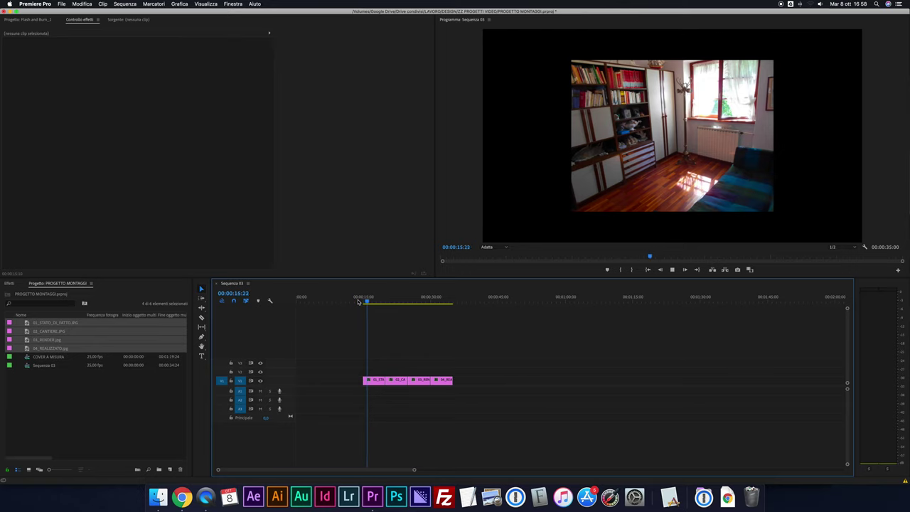
left_click(379, 301)
left_click_drag(378, 302, 397, 301)
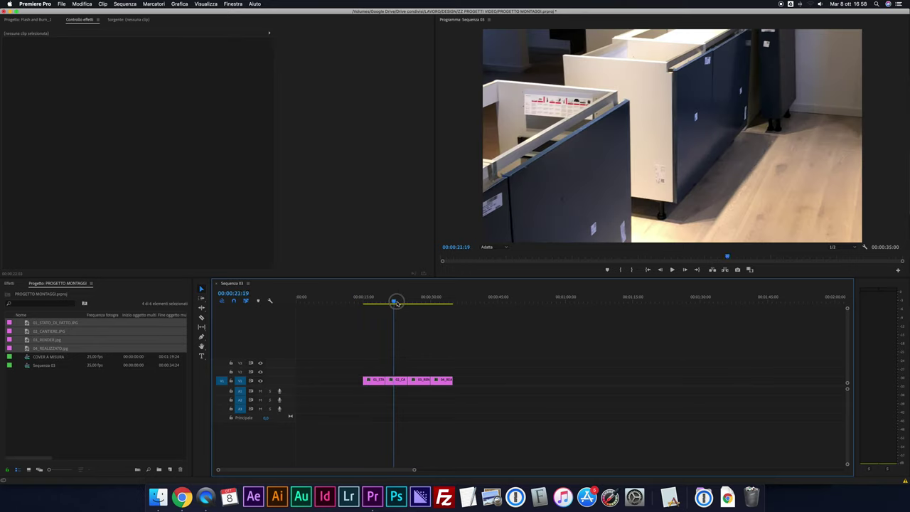
left_click(339, 380)
key("Delete")
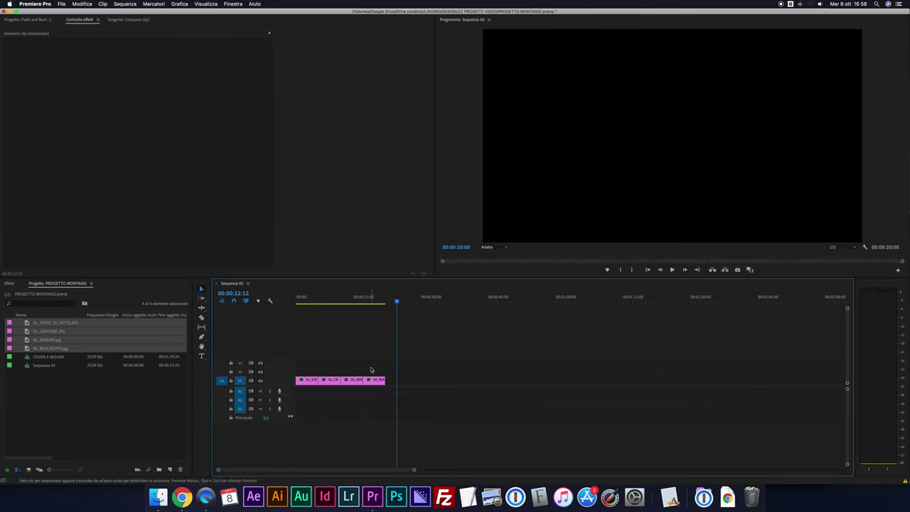
- Set the first photo's Scale to 179 and record a starting keyframe
left_click(309, 381)
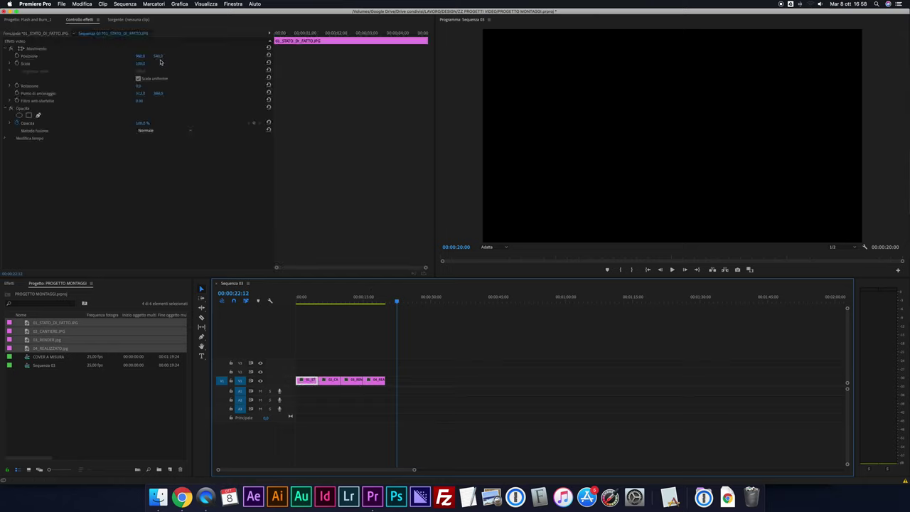
left_click(305, 299)
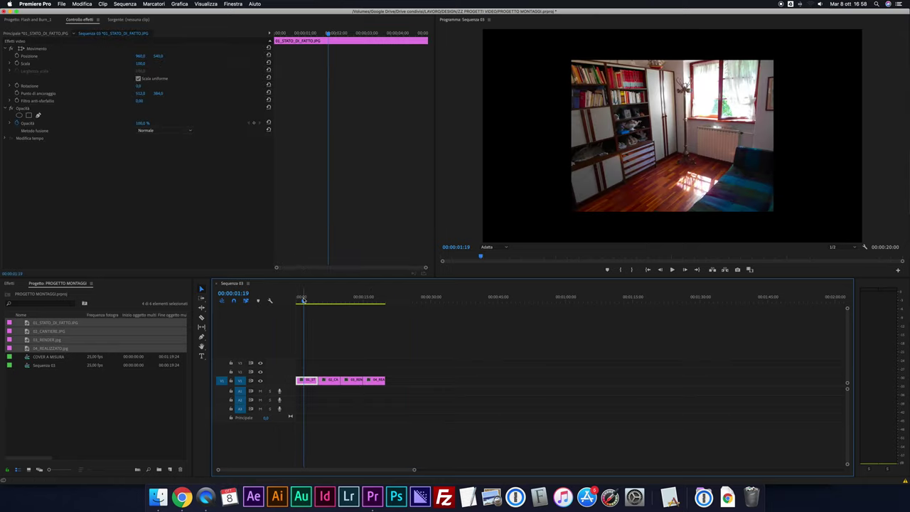
left_click(140, 64)
left_click_drag(140, 64, 204, 64)
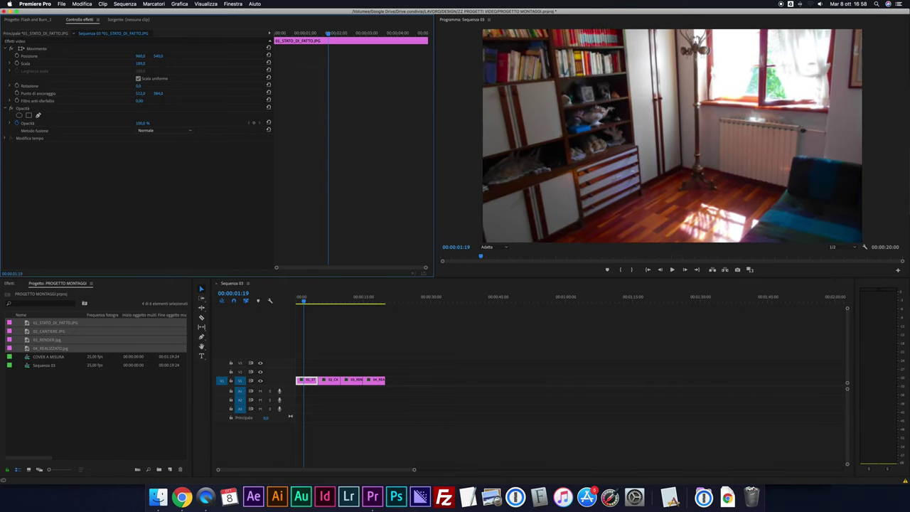
left_click(18, 64)
- Add a second Scale keyframe of about 203 at the clip's end and preview the zoom
left_click(382, 33)
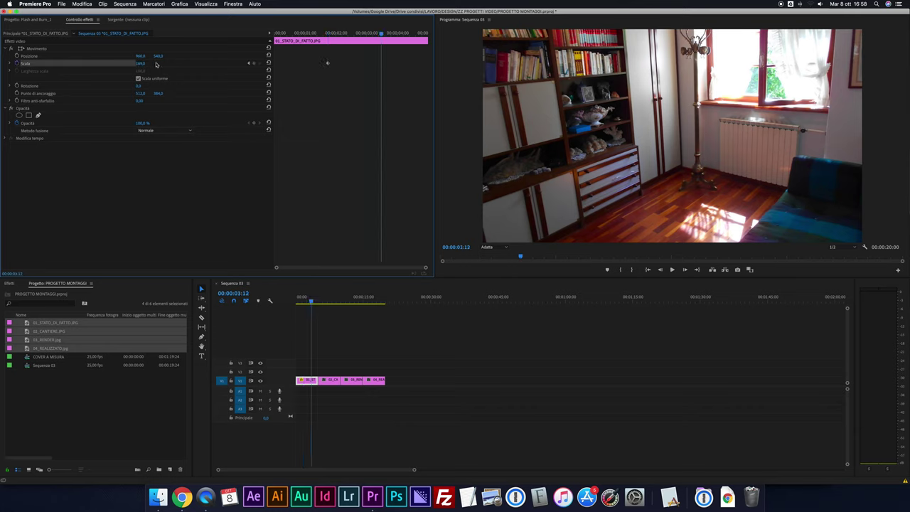
left_click_drag(141, 64, 152, 64)
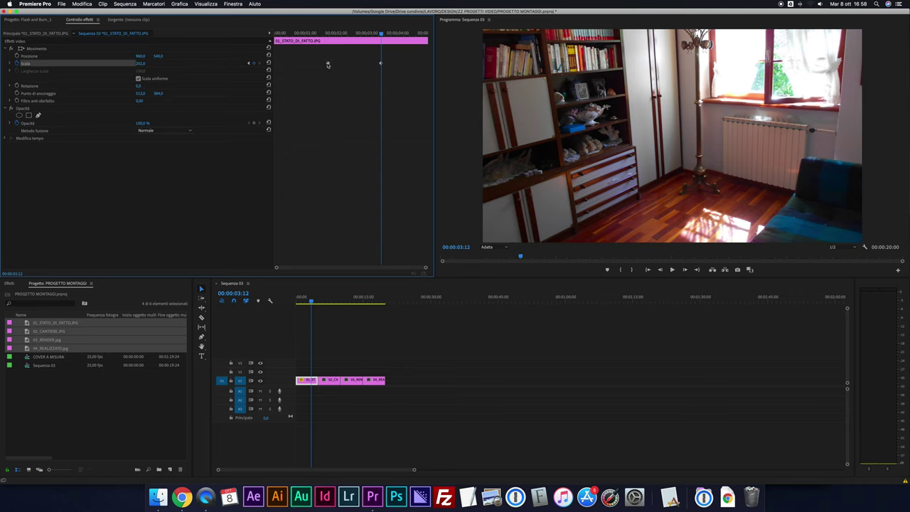
left_click_drag(381, 63, 427, 62)
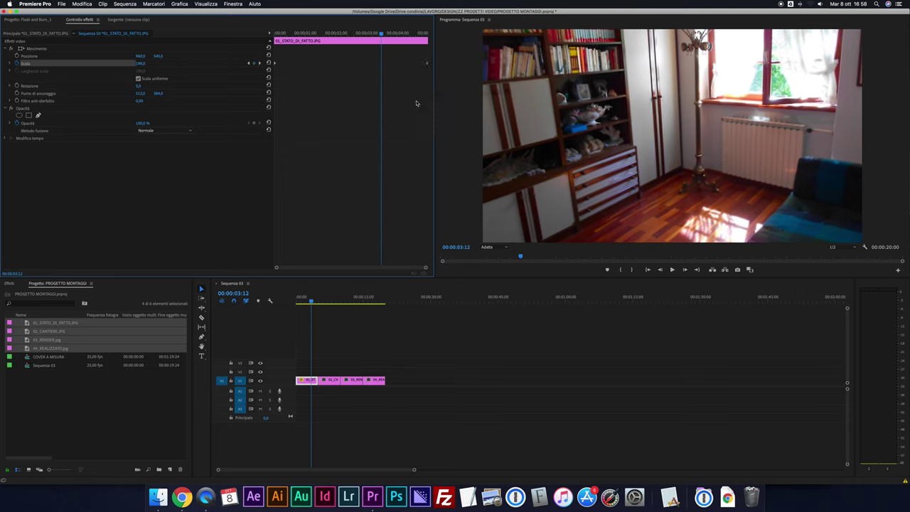
left_click_drag(313, 301, 279, 301)
key("space")
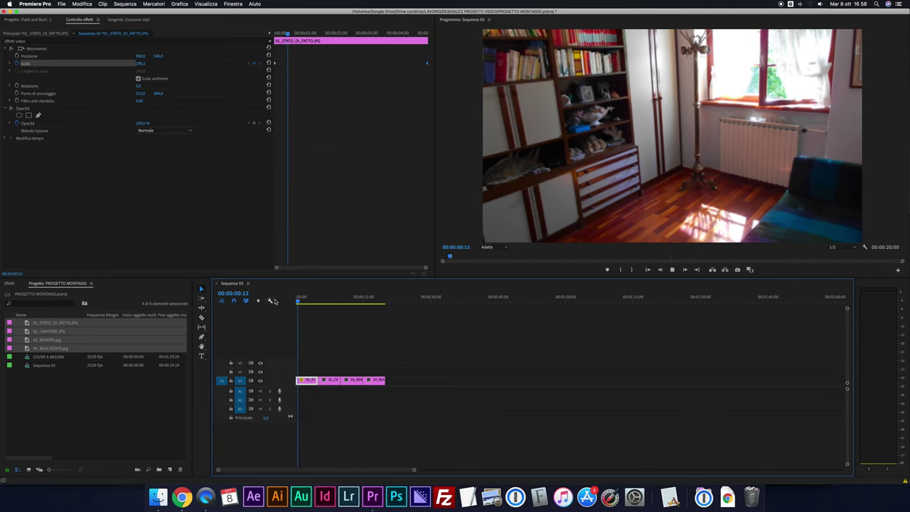
key("space")
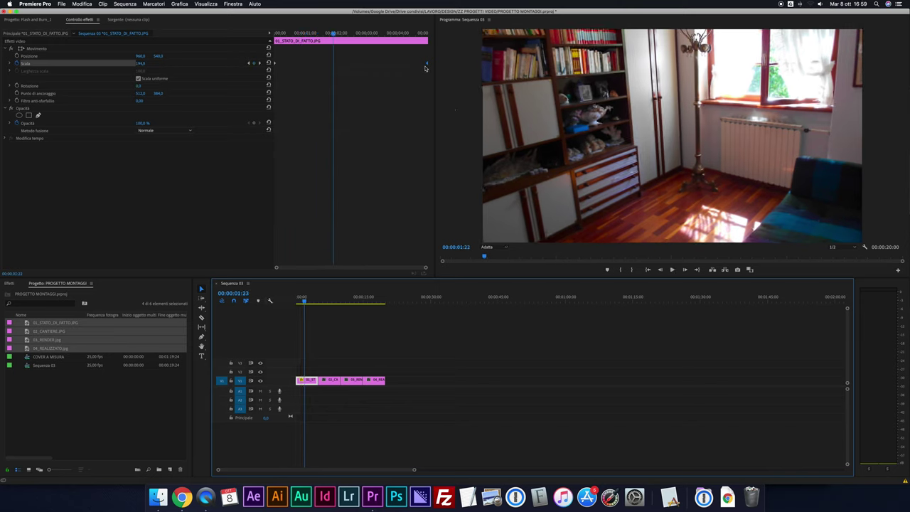
- Raise the ending Scale keyframe to about 219 and replay the zoom
left_click_drag(425, 63, 333, 63)
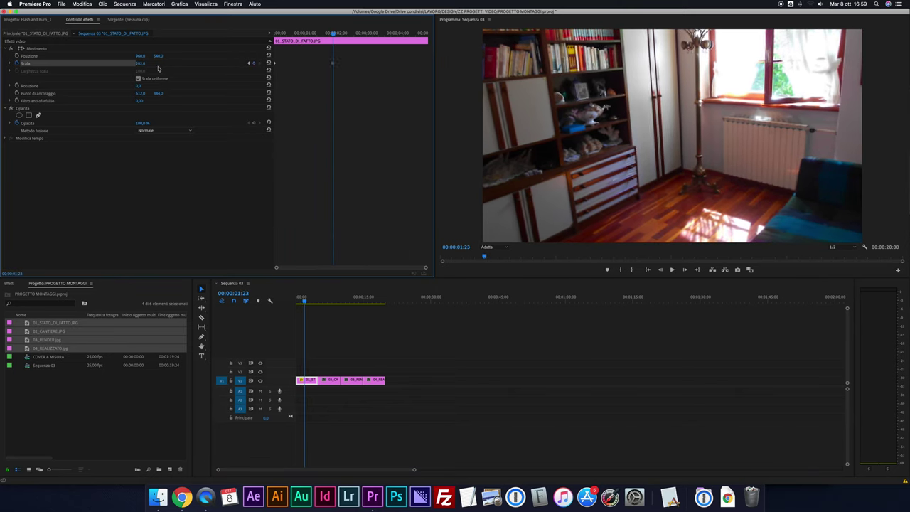
left_click_drag(139, 63, 426, 64)
key("Home")
key("space")
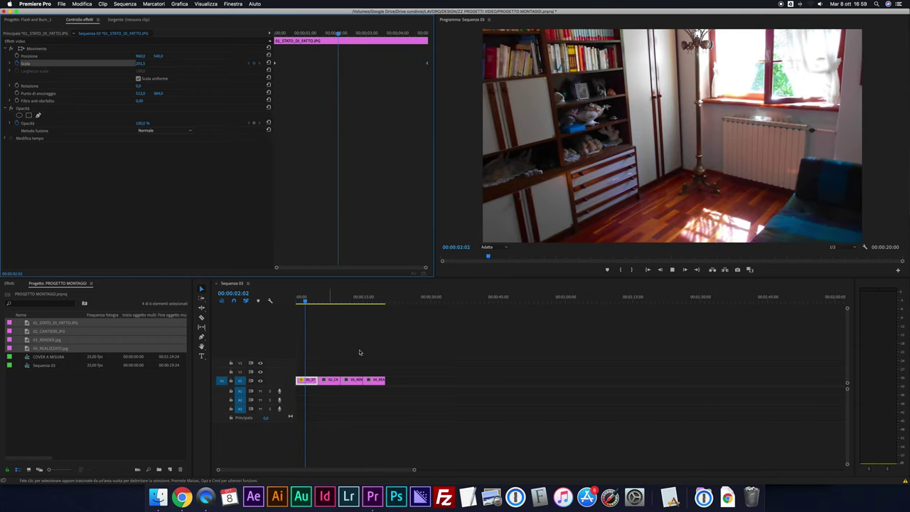
left_click_drag(315, 301, 328, 300)
- Keyframe 02_CANTIERE.JPG's Scale to fit the frame, ending near 64 at the clip's end
left_click(336, 382)
left_click_drag(140, 64, 121, 63)
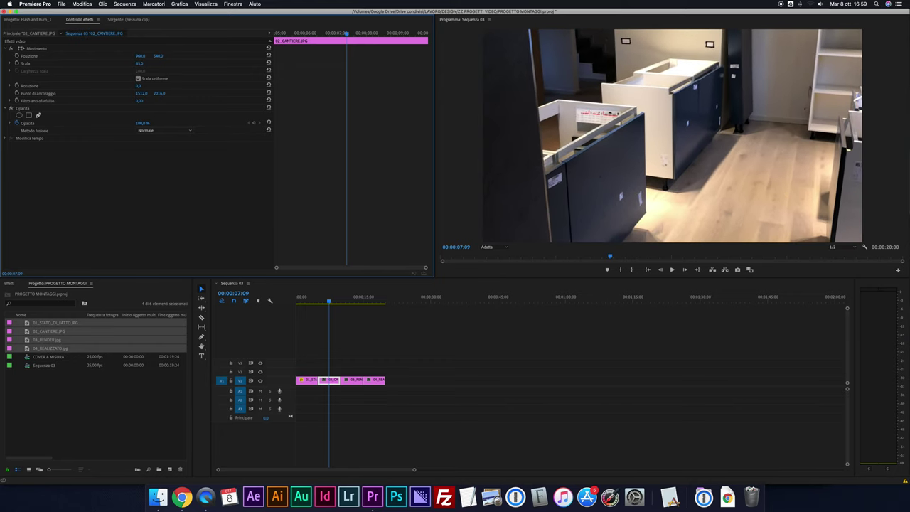
left_click(17, 64)
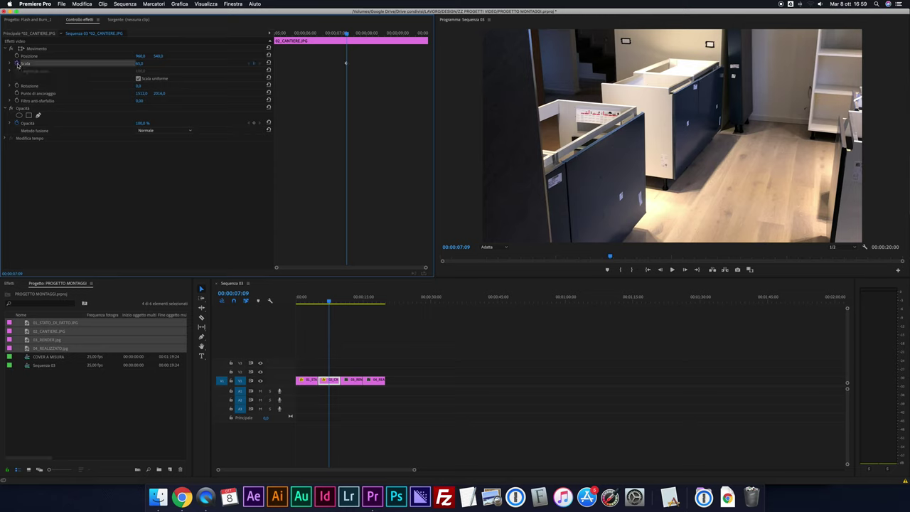
left_click_drag(139, 63, 144, 63)
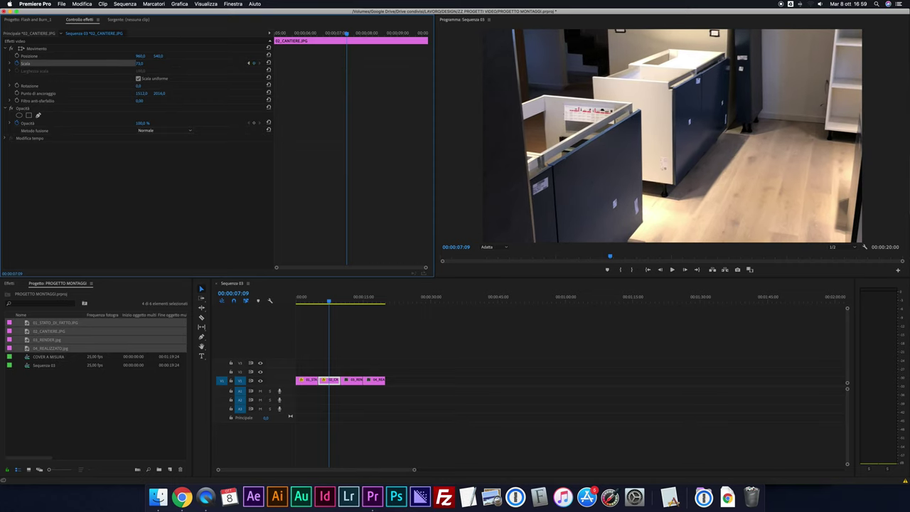
left_click_drag(144, 63, 138, 63)
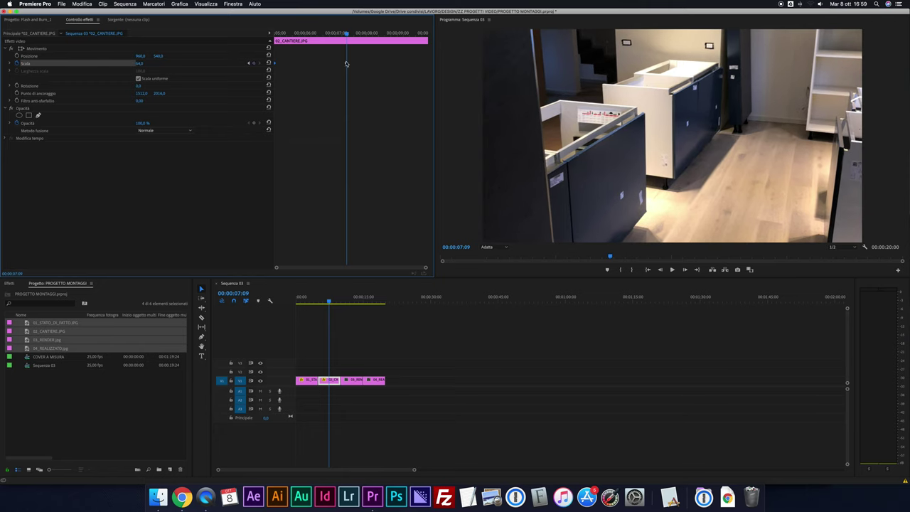
left_click_drag(274, 63, 426, 63)
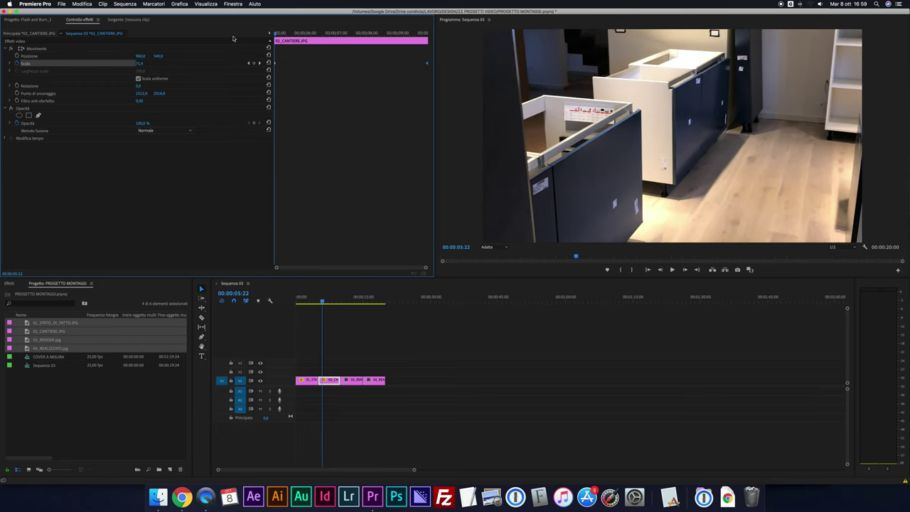
- Preview both zooms and select the 03_RENDER.jpg clip
left_click(304, 298)
key("space")
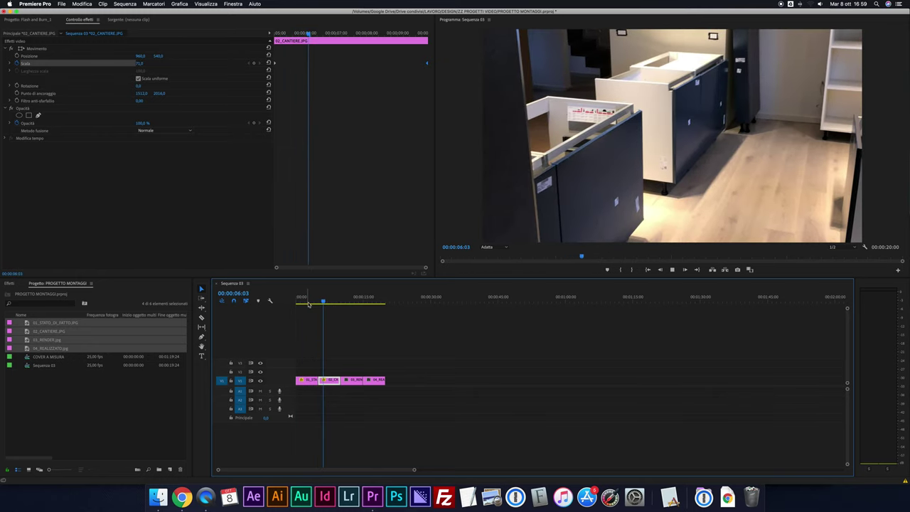
left_click(331, 301)
left_click_drag(330, 301, 341, 301)
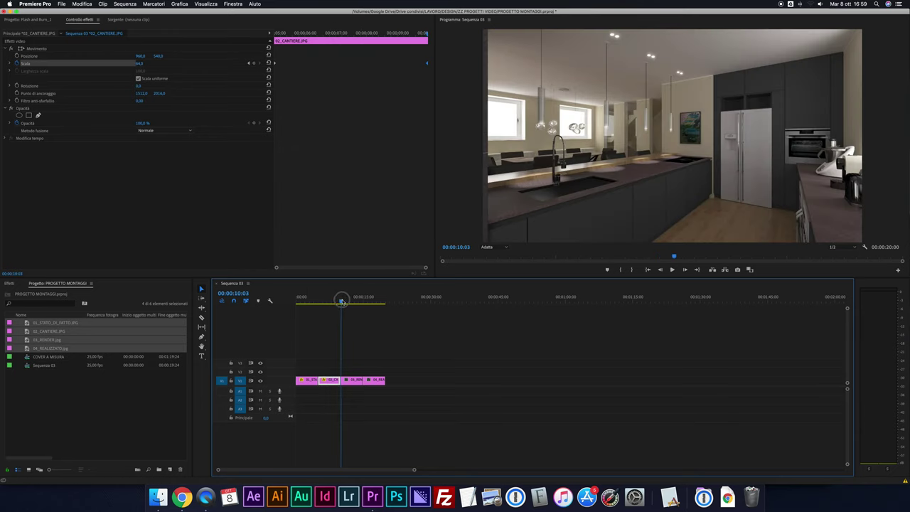
left_click(353, 380)
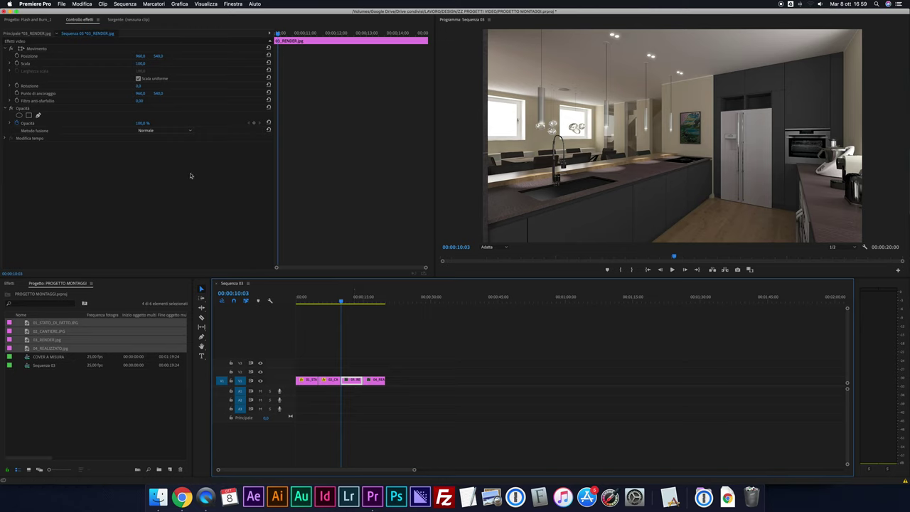
- Keyframe 03_RENDER.jpg's Scale at 100, then add a larger Scale keyframe later in the clip
left_click_drag(141, 64, 143, 64)
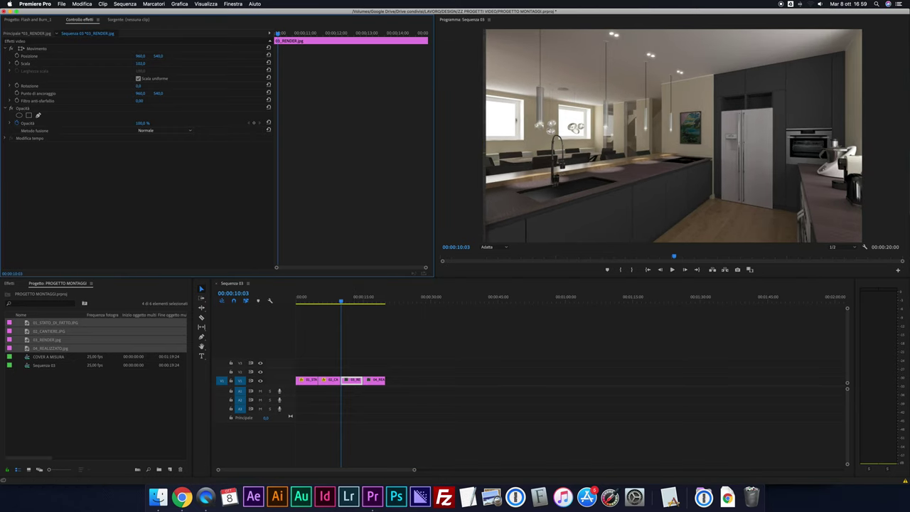
left_click_drag(143, 63, 144, 64)
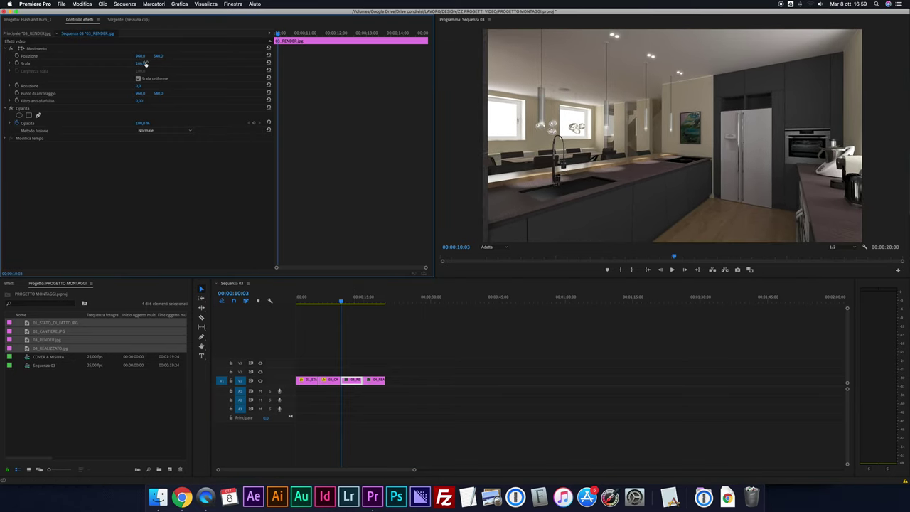
left_click(16, 63)
left_click(319, 34)
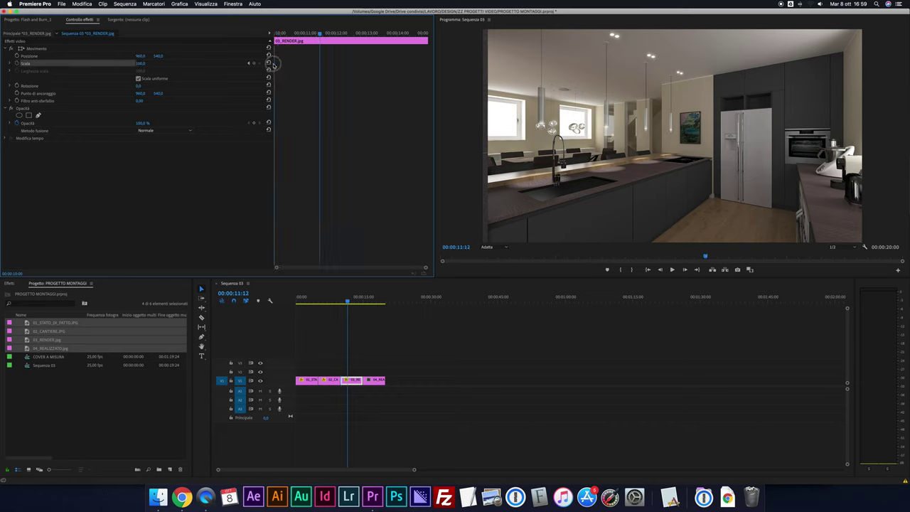
left_click_drag(140, 64, 160, 63)
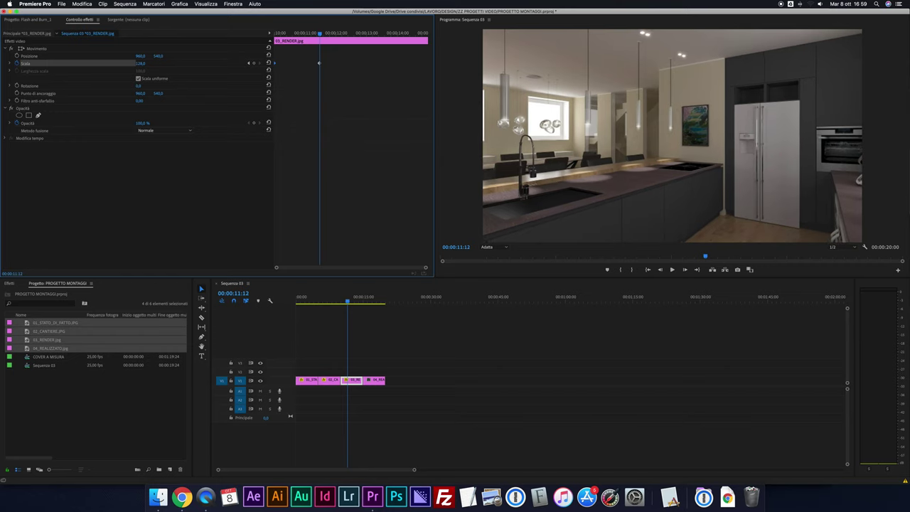
left_click_drag(319, 65, 411, 144)
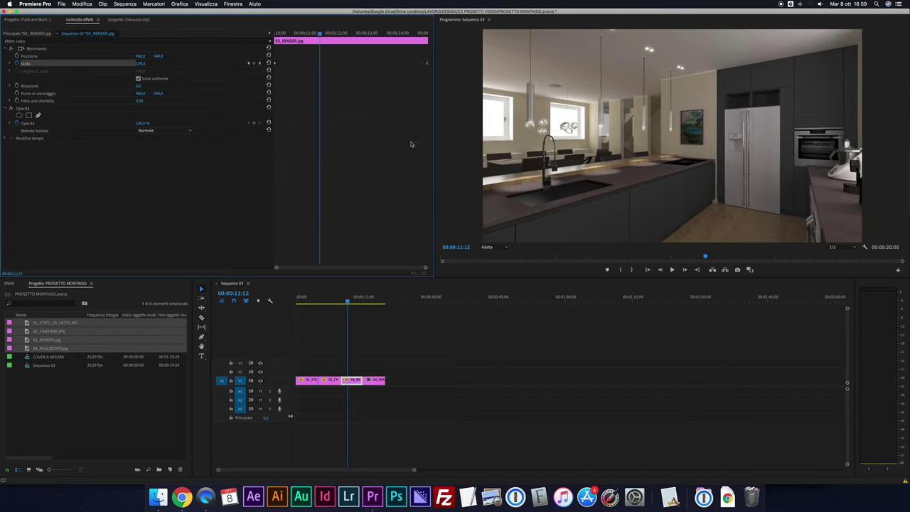
- Preview the zoom, move the ending Scale keyframe to the clip's end, and replay
left_click(337, 300)
key("space")
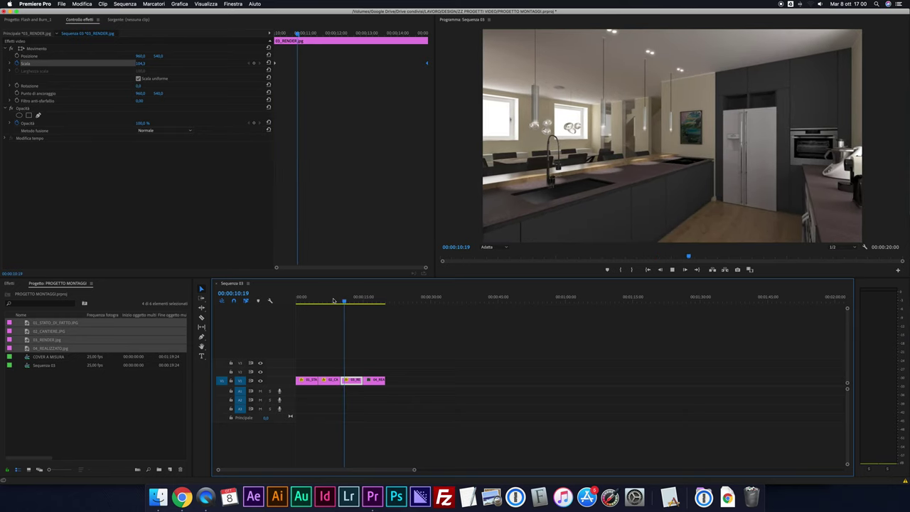
key("space")
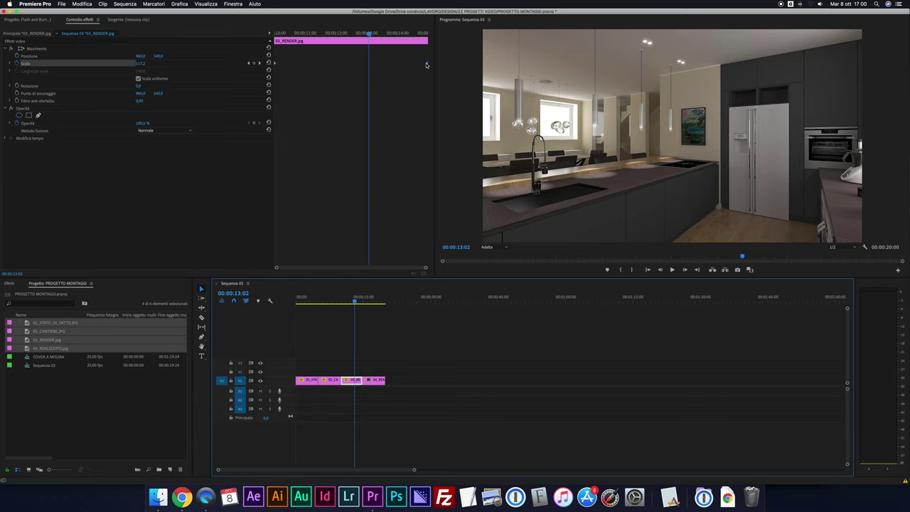
left_click(253, 63)
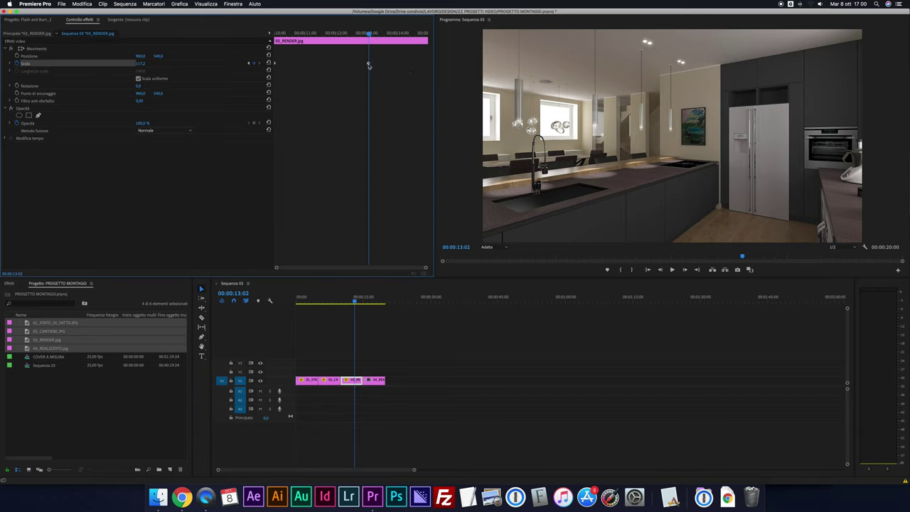
left_click_drag(368, 65, 449, 68)
left_click(344, 299)
key("space")
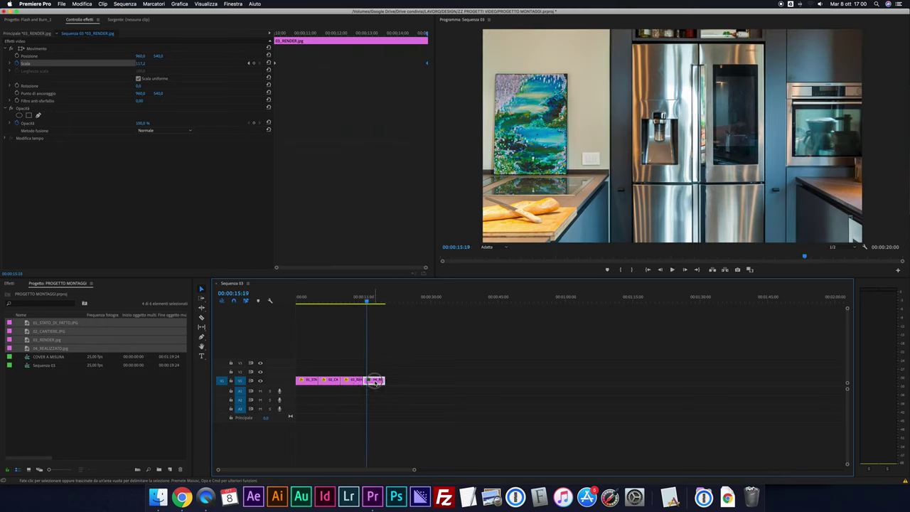
- Keyframe 04_REALIZZATO.jpg's Scale from about 44 down to 38 at the clip's end, then play it
left_click(374, 382)
mouse_move(140, 63)
left_mouse_down()
mouse_move(93, 63)
mouse_move(171, 64)
left_mouse_up()
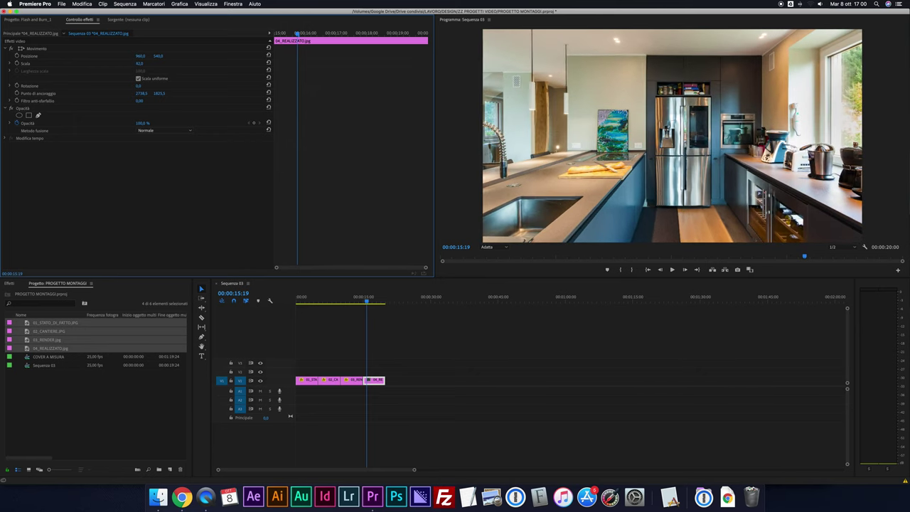
left_click(17, 63)
left_click(353, 32)
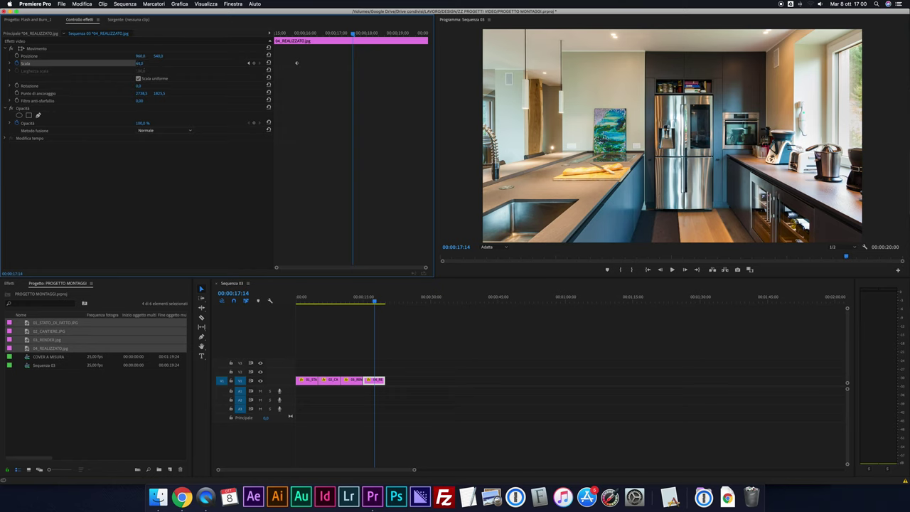
left_click_drag(139, 63, 125, 63)
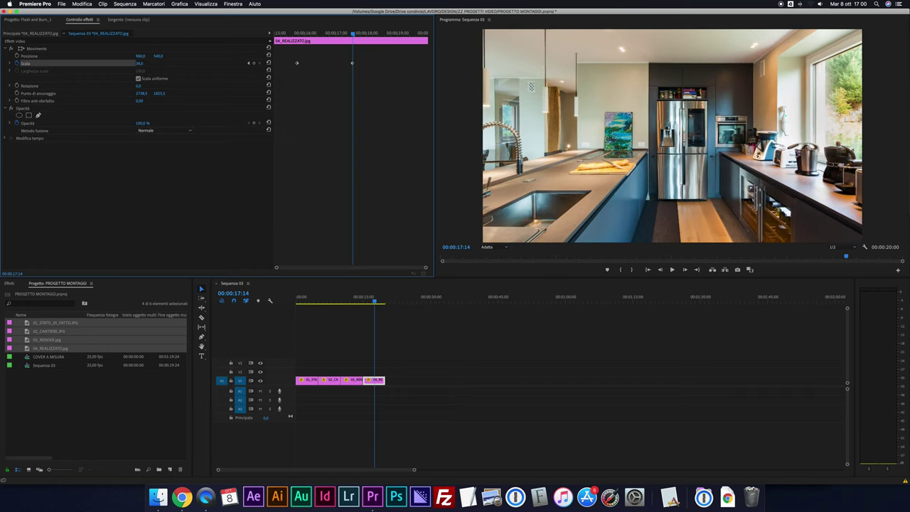
left_click_drag(351, 63, 426, 63)
left_click(355, 300)
key("space")
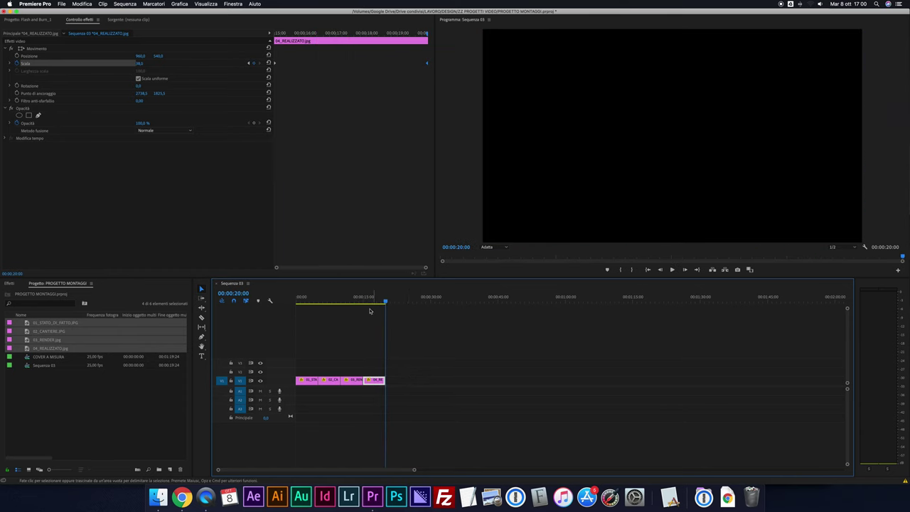
- Return near the start, zoom the timeline with =, play the sequence, and deselect the clip
left_click_drag(351, 298, 304, 299)
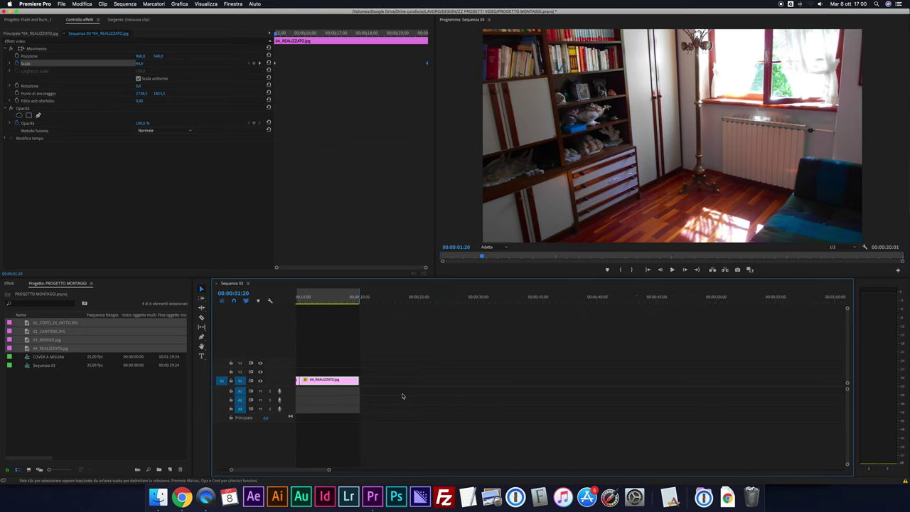
key("=")
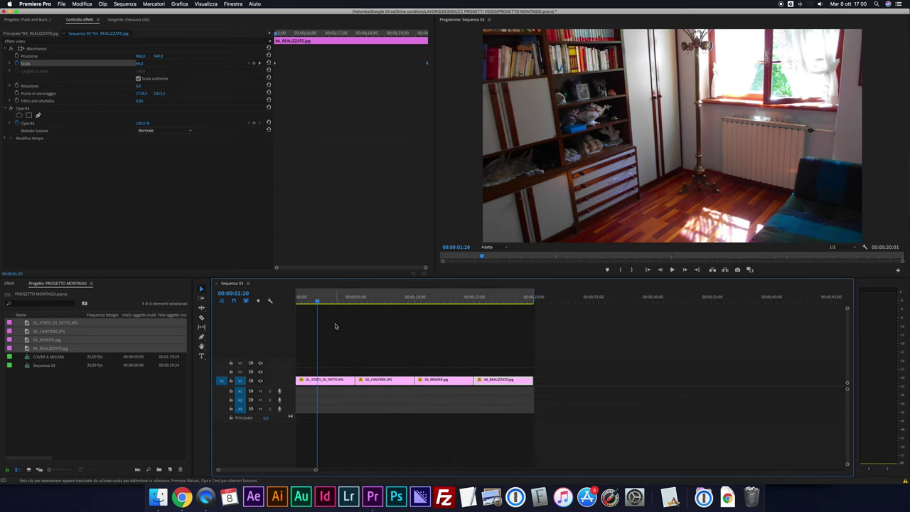
key("j")
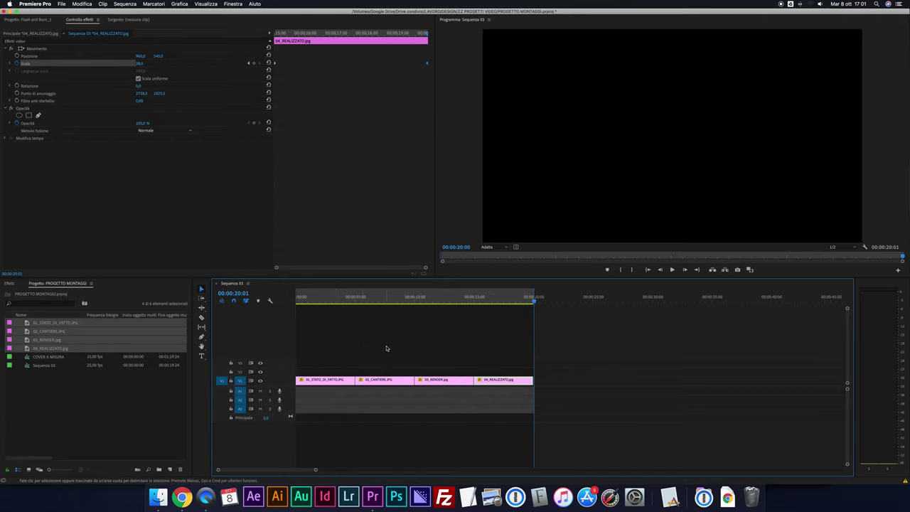
left_click(391, 357)
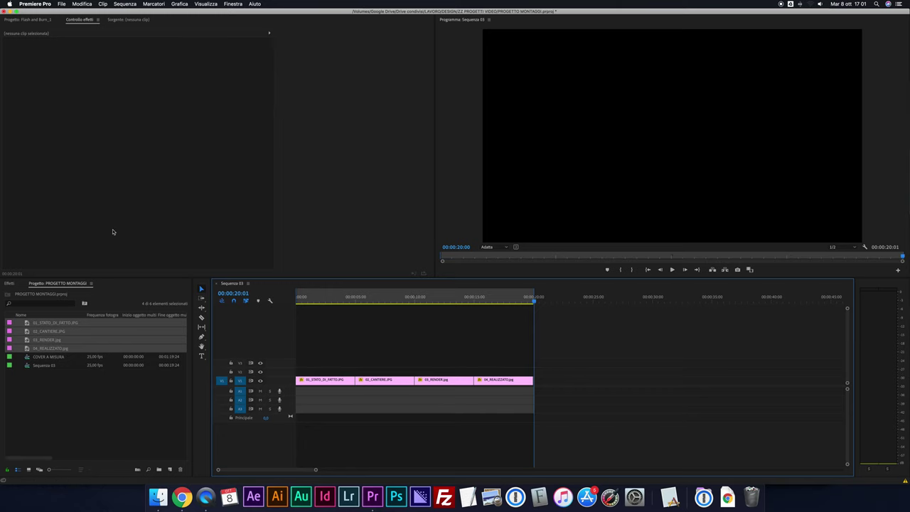
- Create a new Livello di regolazione adjustment layer in the Flash and Burn_1 bin
left_click(29, 19)
left_click(62, 4)
mouse_move(71, 12)
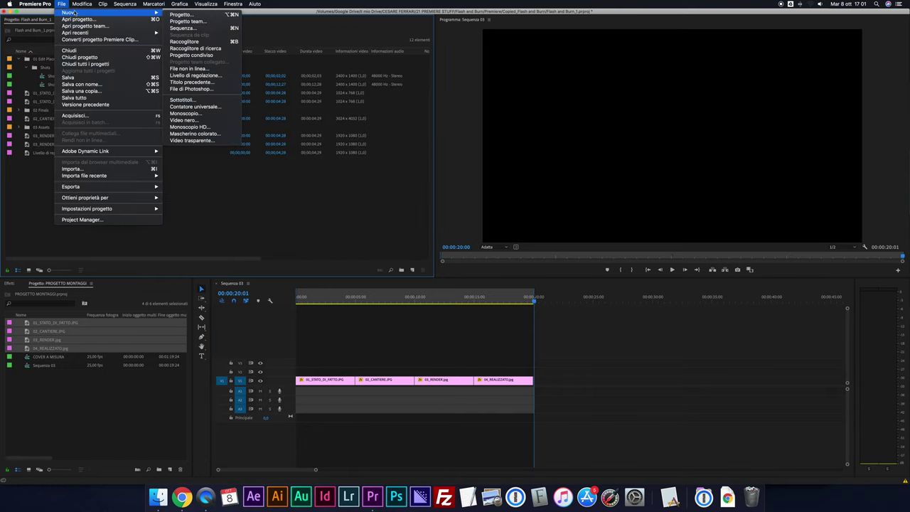
left_click(213, 76)
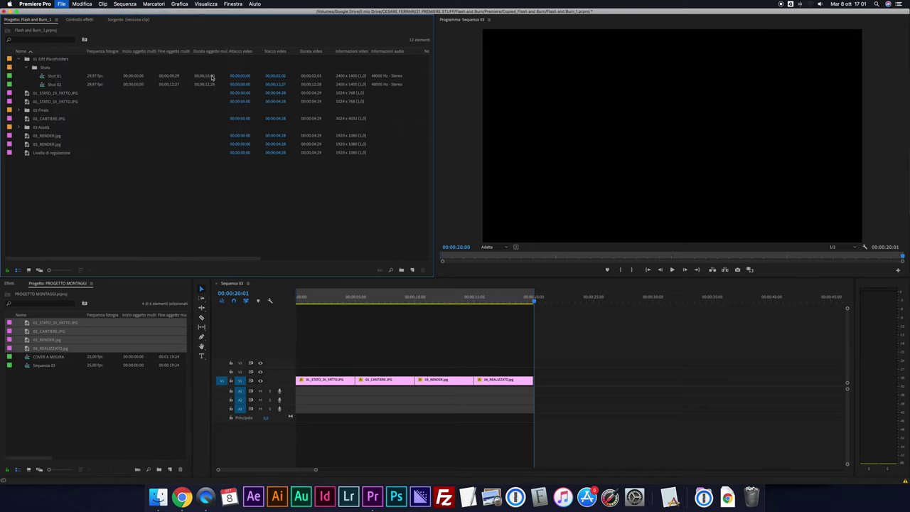
left_click(496, 275)
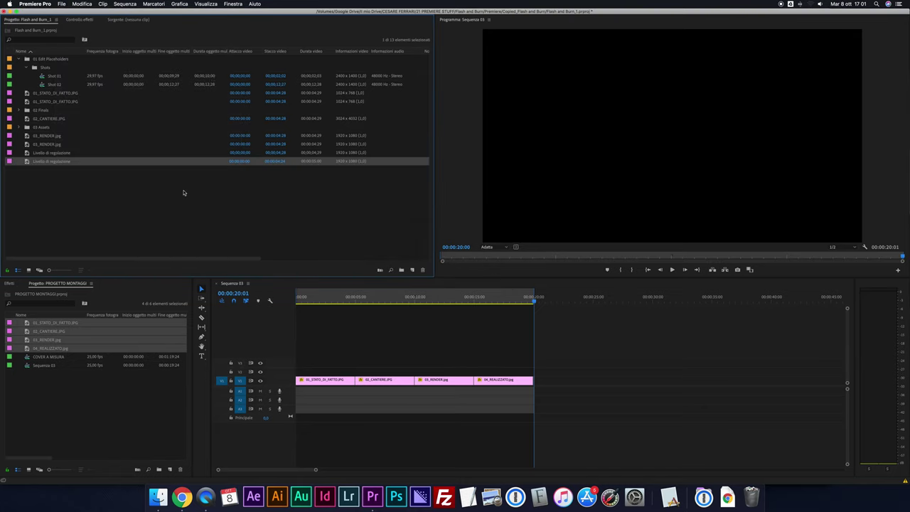
left_click_drag(264, 275, 324, 371)
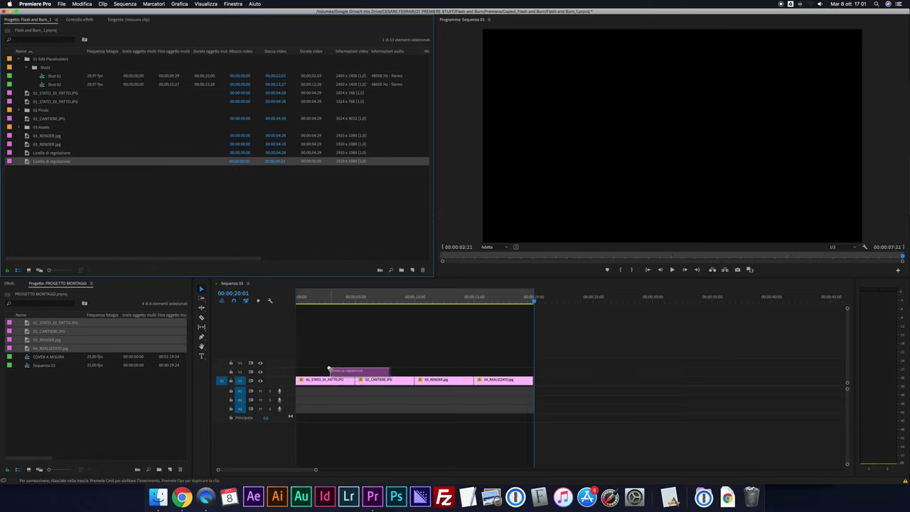
- Drop the adjustment layer above the photos, trim its start over the first cut, and scrub to check
left_click_drag(328, 369, 330, 370)
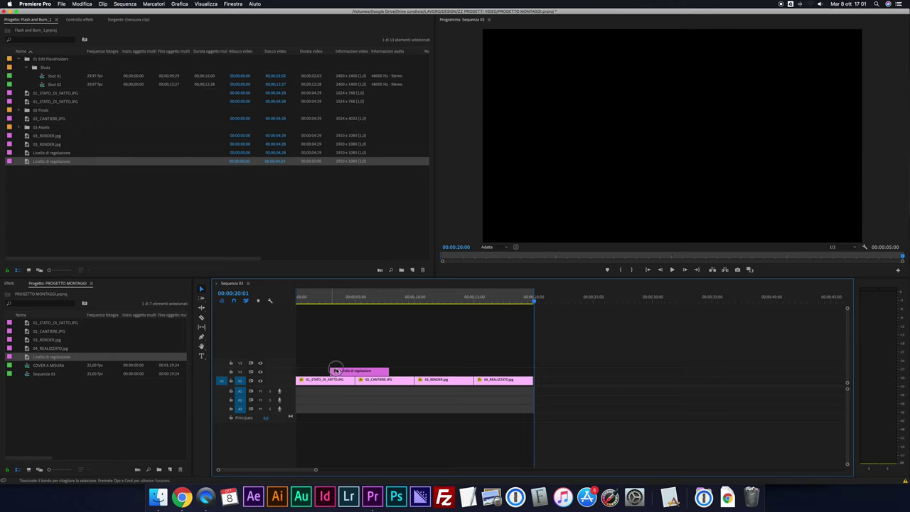
mouse_move(336, 370)
left_mouse_down()
mouse_move(384, 370)
mouse_move(368, 358)
left_mouse_up()
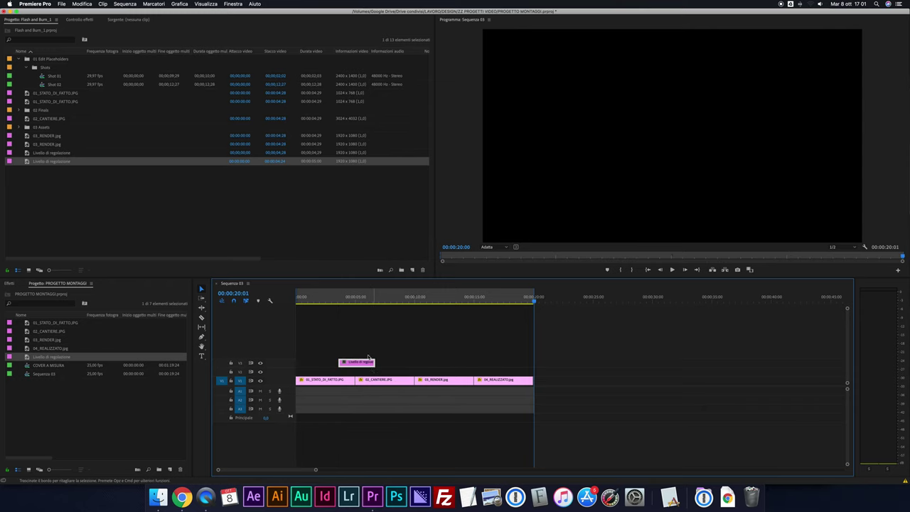
left_click_drag(331, 299, 388, 302)
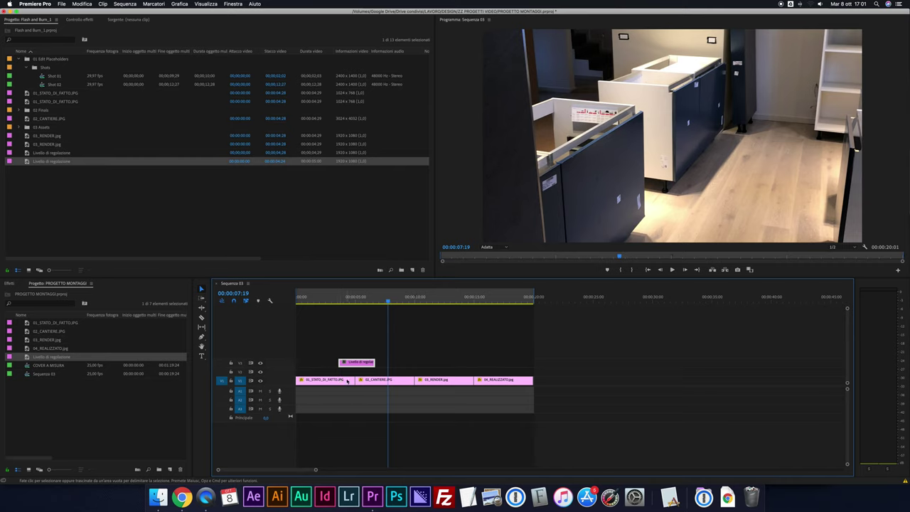
- Drag Sfocatura direzione from Effetti video > Sfocatura e contrasto onto the V2 adjustment layer
left_click(10, 284)
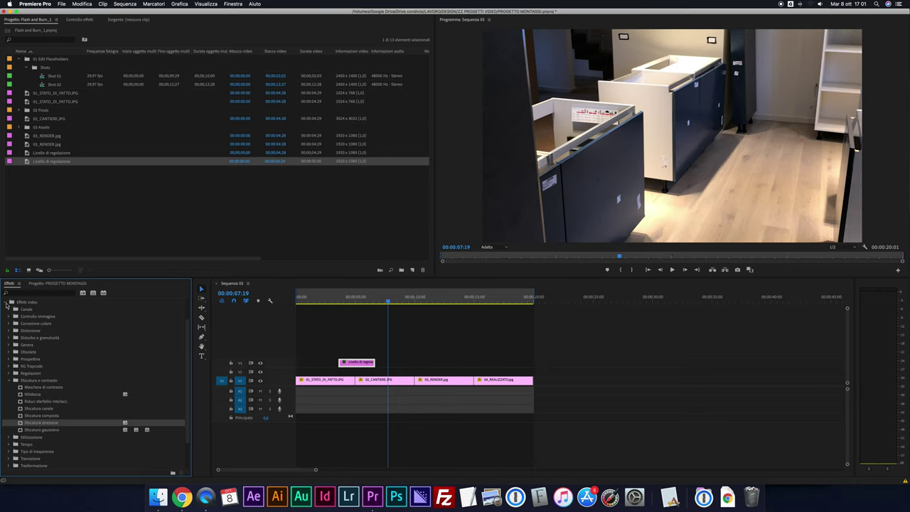
left_click(6, 303)
left_click(6, 331)
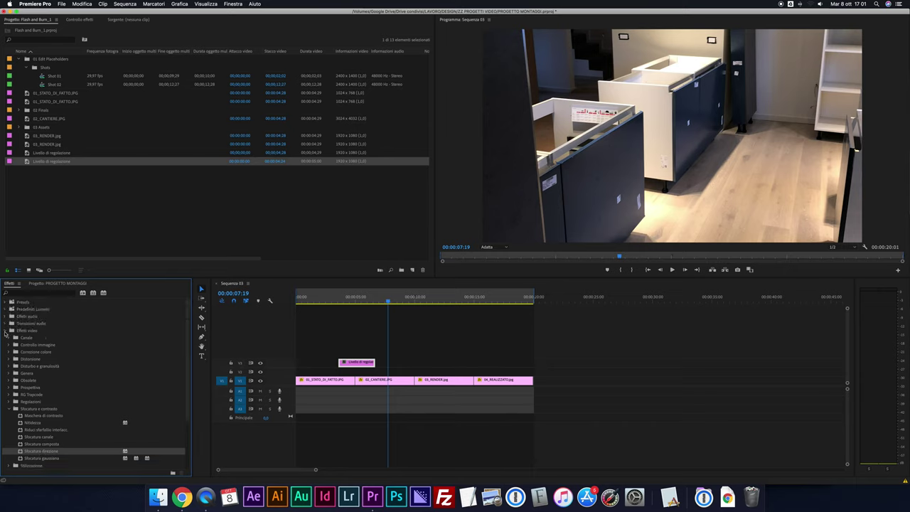
scroll(80, 400, "down", 2)
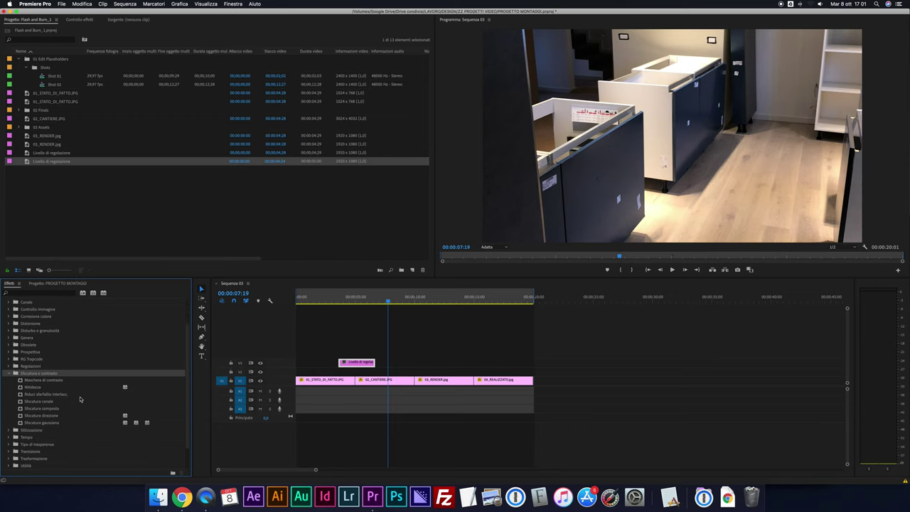
left_click(47, 416)
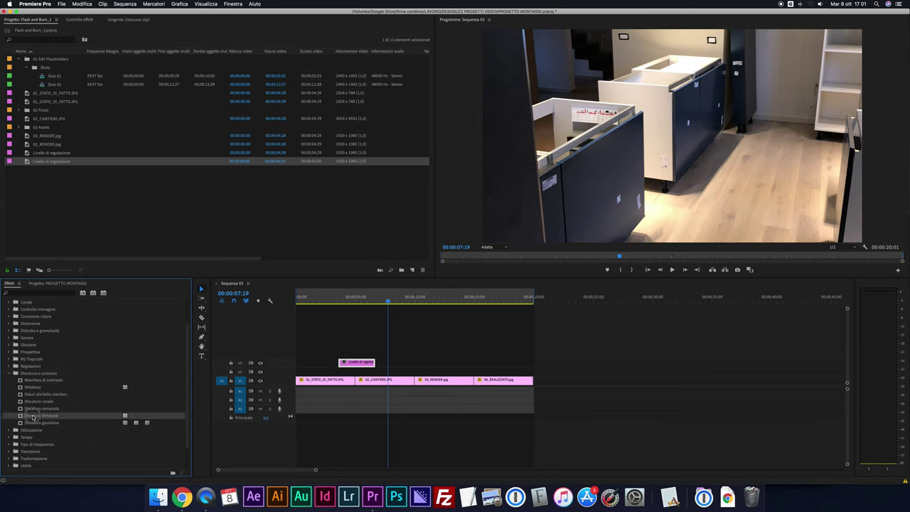
left_click_drag(33, 418, 358, 363)
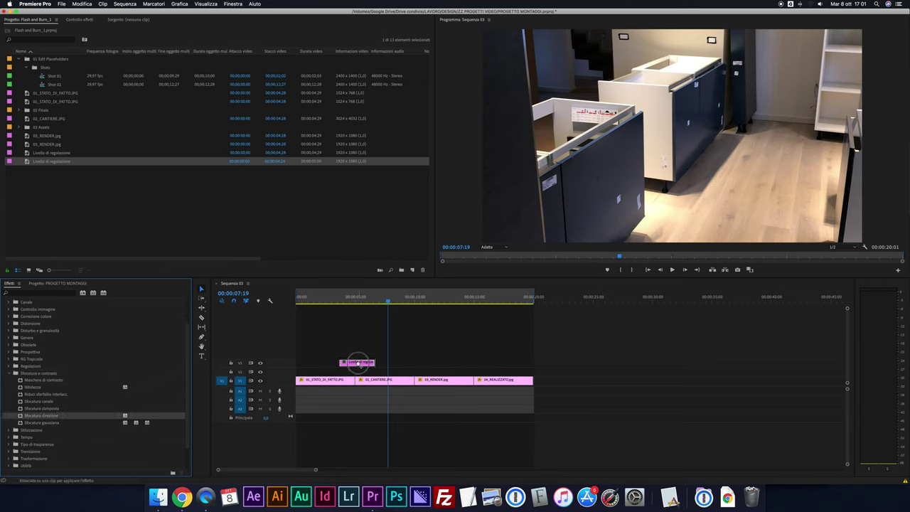
mouse_move(333, 300)
left_mouse_down()
mouse_move(382, 302)
mouse_move(353, 308)
left_mouse_up()
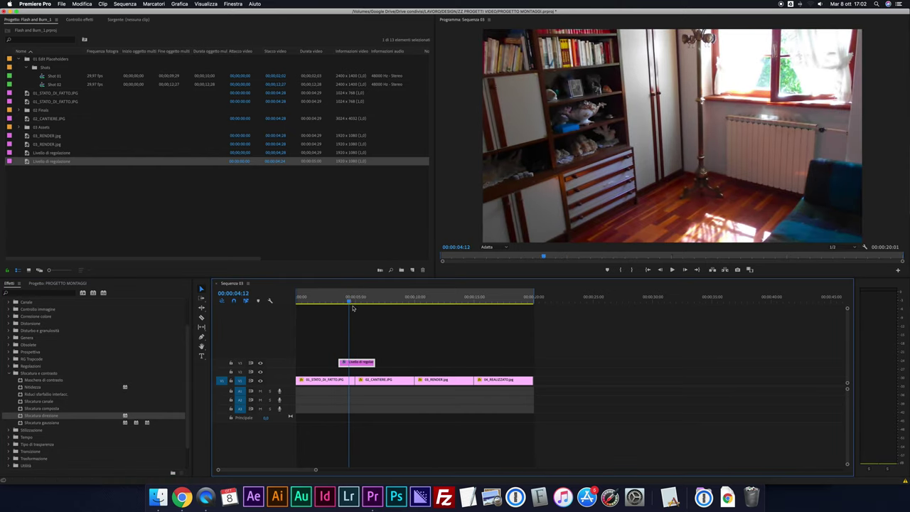
- Set the adjustment layer's Directional Blur direction to 90° and return blur length to 0 after testing
left_click(77, 19)
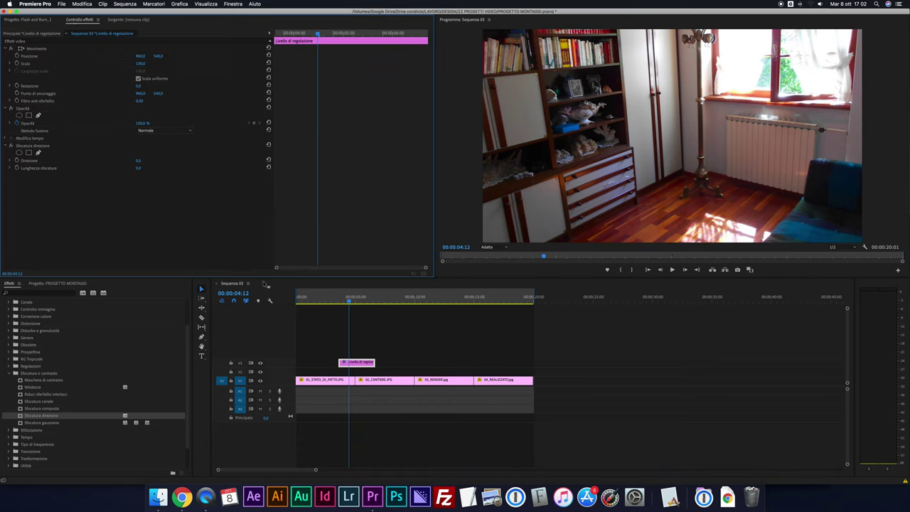
mouse_move(137, 163)
left_mouse_down()
mouse_move(185, 168)
mouse_move(121, 168)
left_mouse_up()
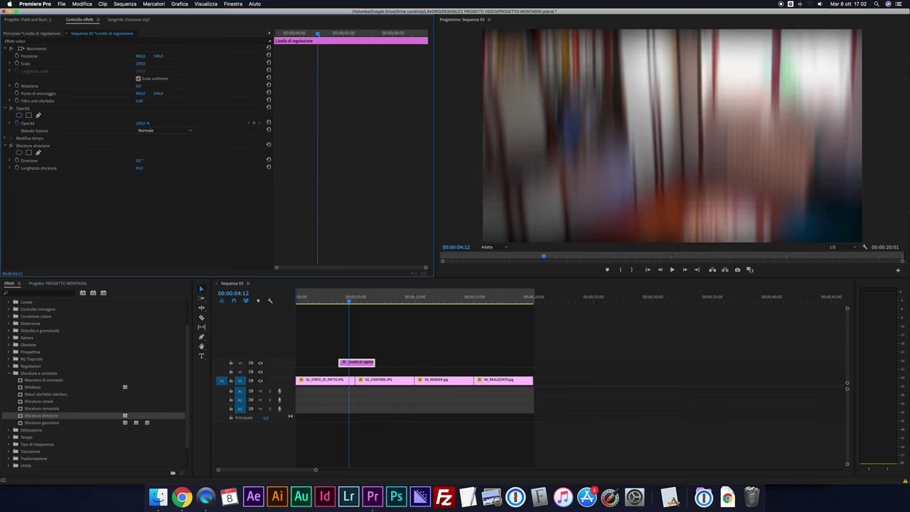
left_click_drag(140, 168, 178, 160)
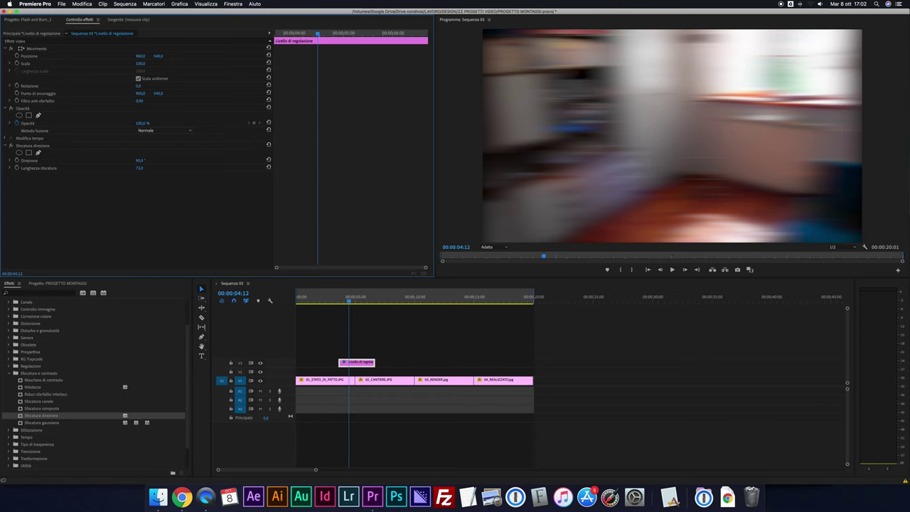
left_click_drag(138, 168, 107, 168)
left_click_drag(348, 301, 345, 301)
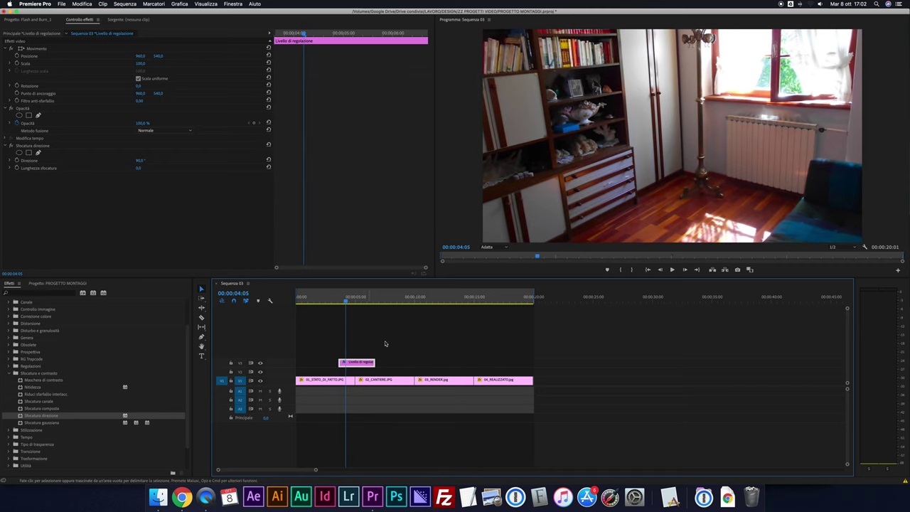
- Trim the adjustment layer's start and end so it spans the first cut
key("=")
key("=")
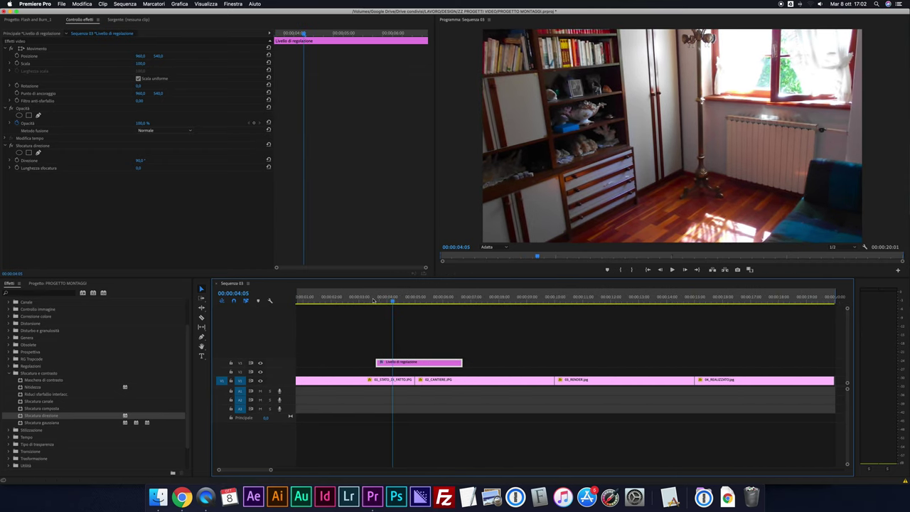
left_click_drag(379, 362, 392, 362)
left_click_drag(463, 362, 436, 362)
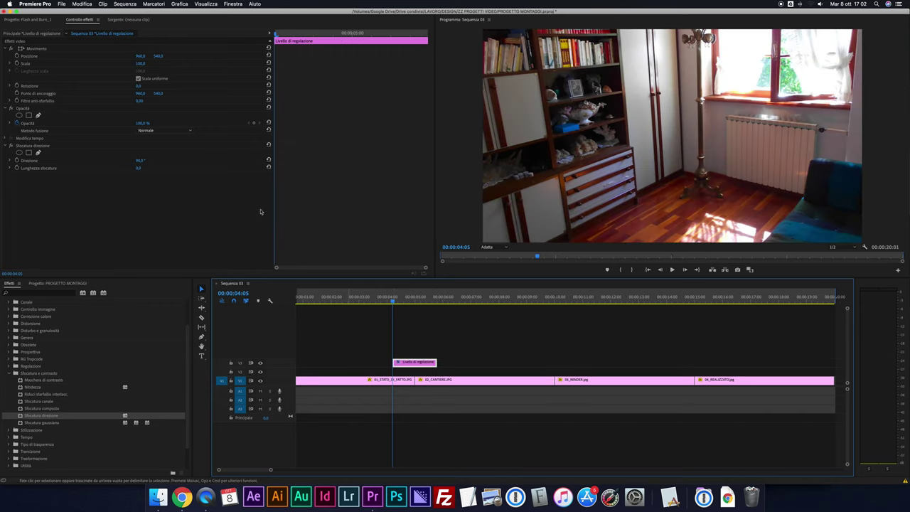
- Keyframe blur length from 0 up to 100 at the cut and back to 0, then preview
left_click(16, 169)
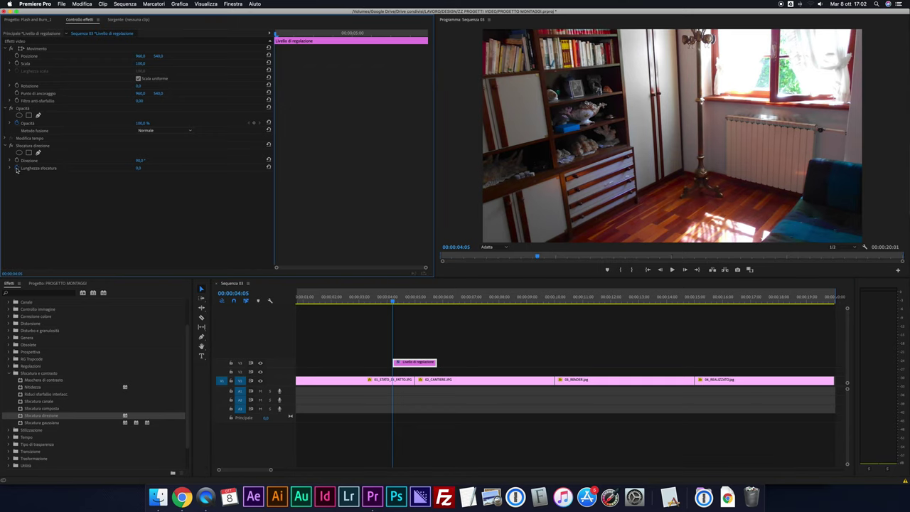
left_click_drag(392, 302, 414, 303)
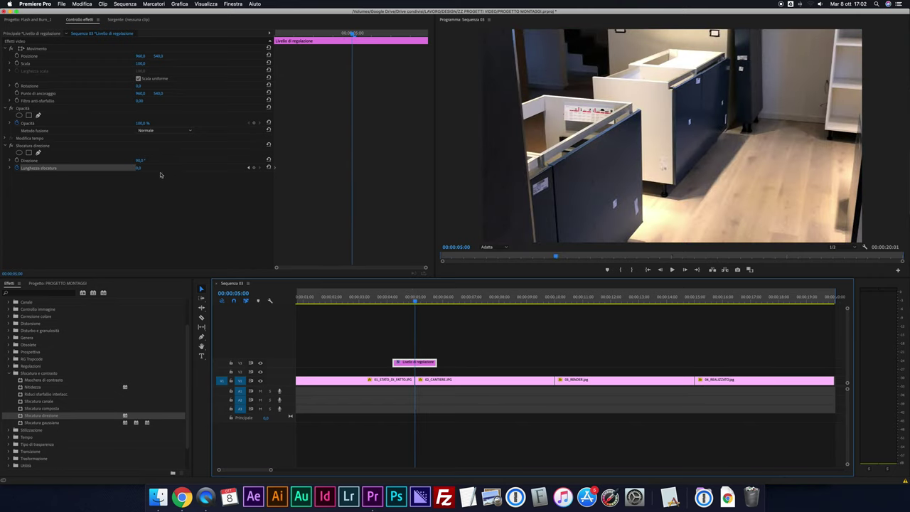
left_click_drag(140, 169, 170, 169)
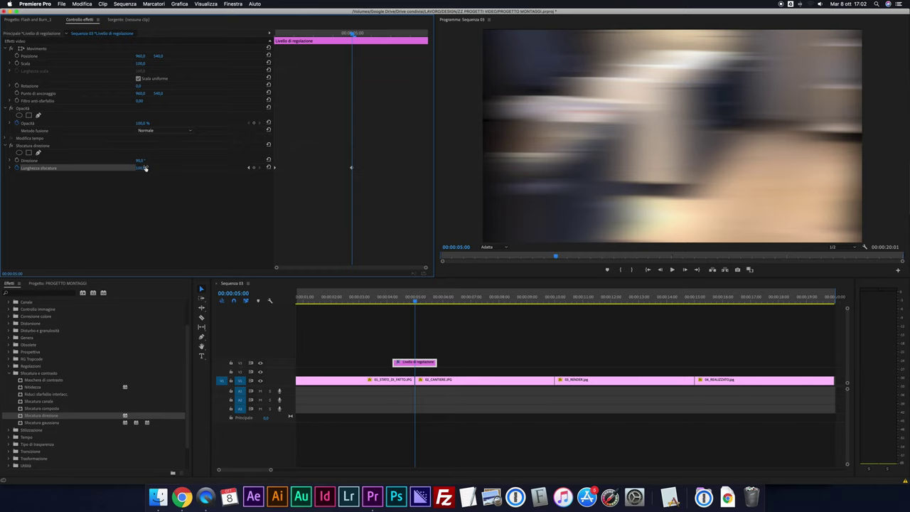
key("space")
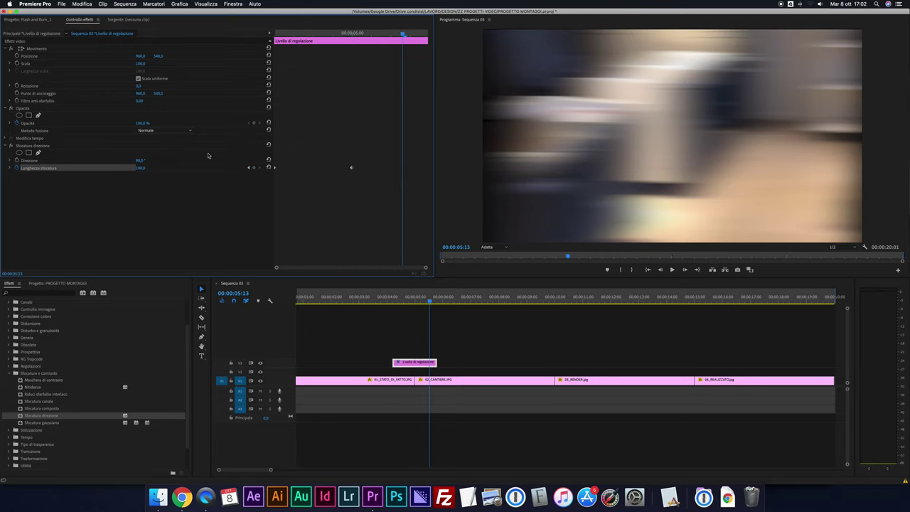
left_click_drag(145, 169, 145, 168)
left_click(402, 167)
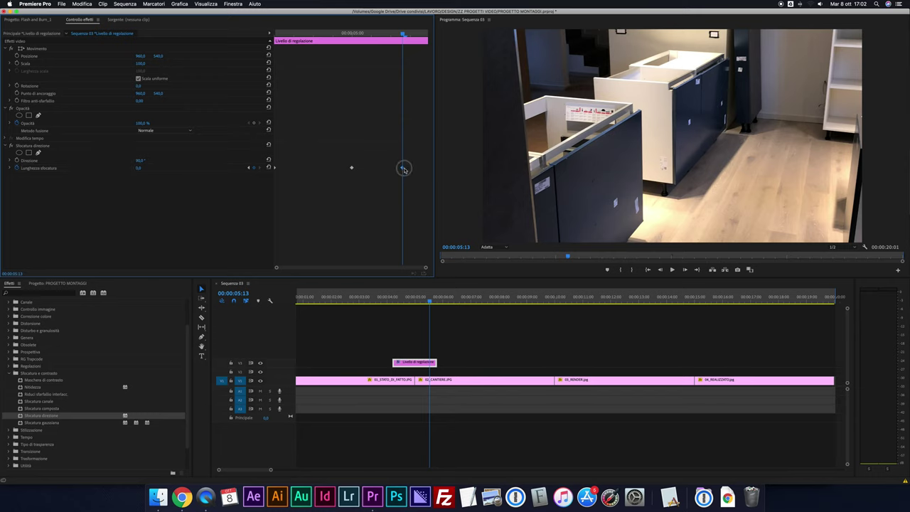
left_click(371, 301)
key("space")
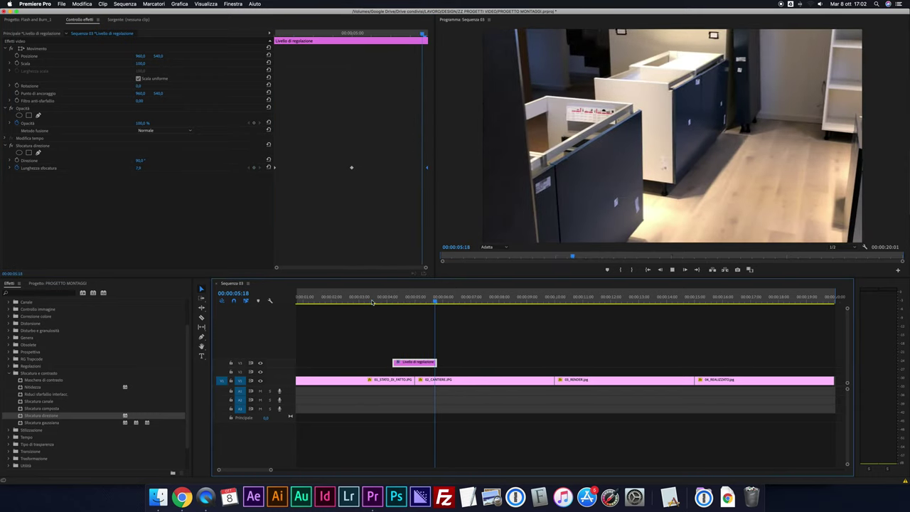
key("space")
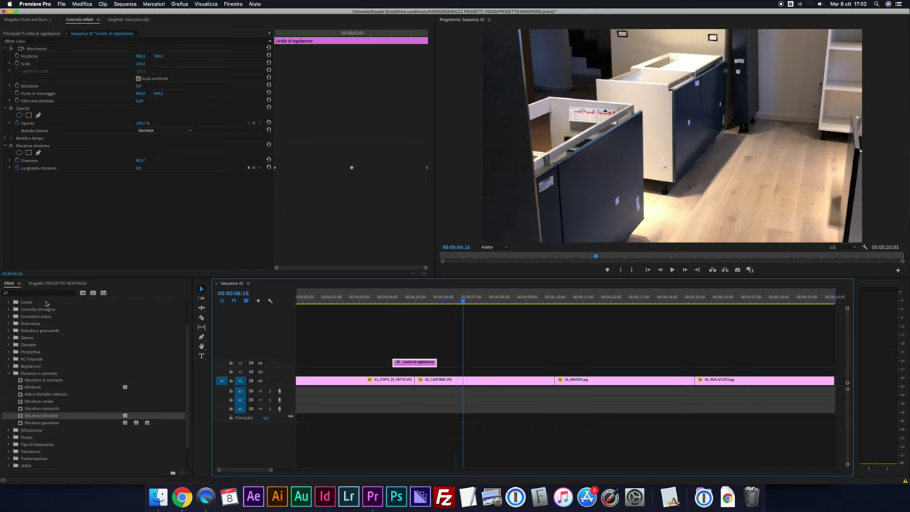
left_click(11, 374)
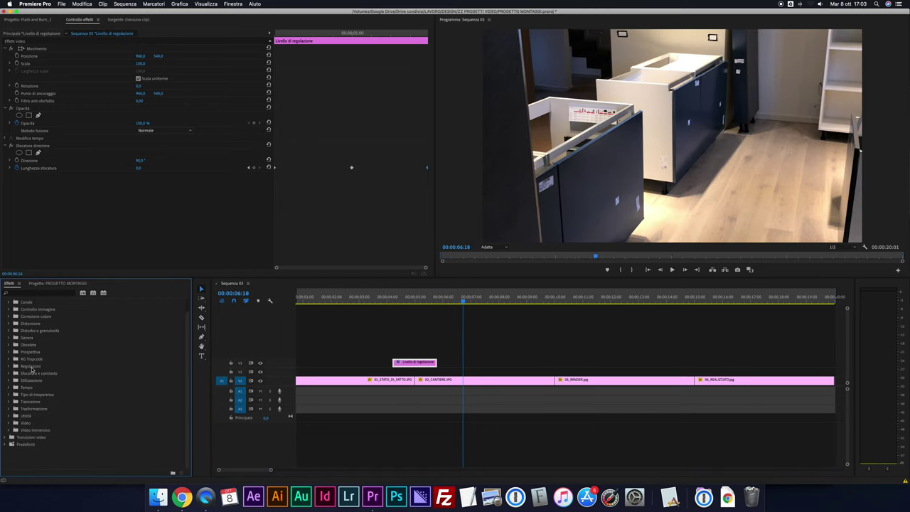
- Add a Cross Dissolve between the first two photos and preview it
left_click(7, 331)
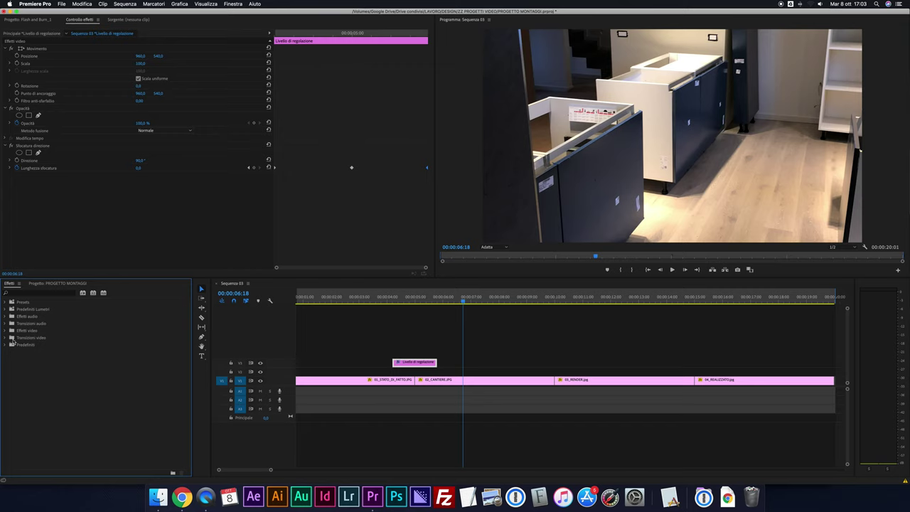
left_click(5, 337)
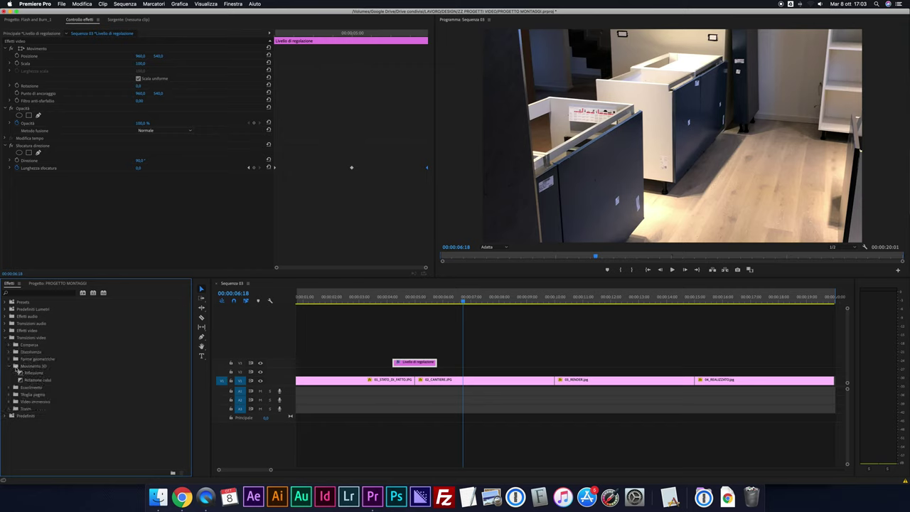
left_click(11, 353)
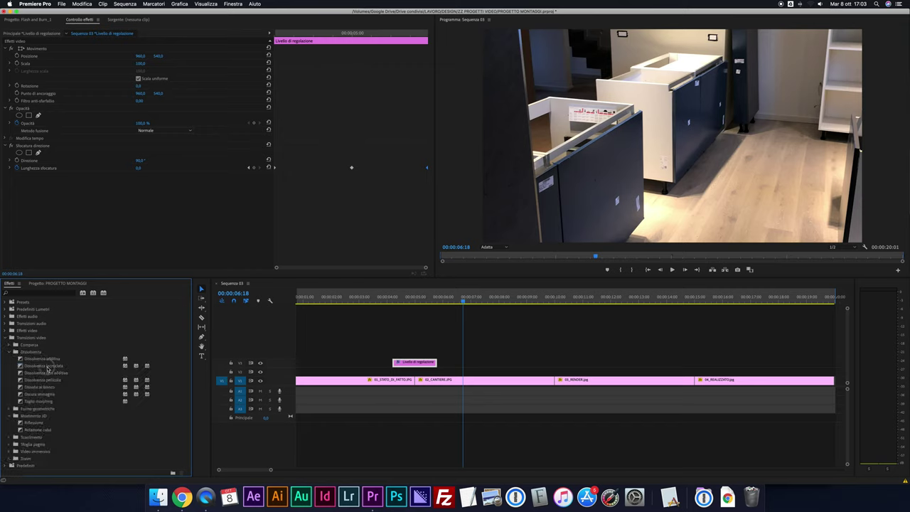
left_click_drag(47, 365, 420, 384)
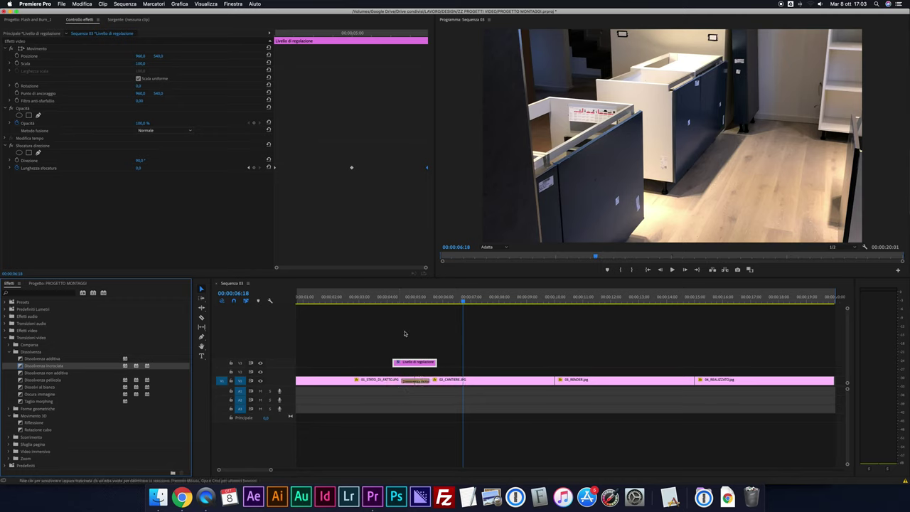
left_click(374, 297)
key("space")
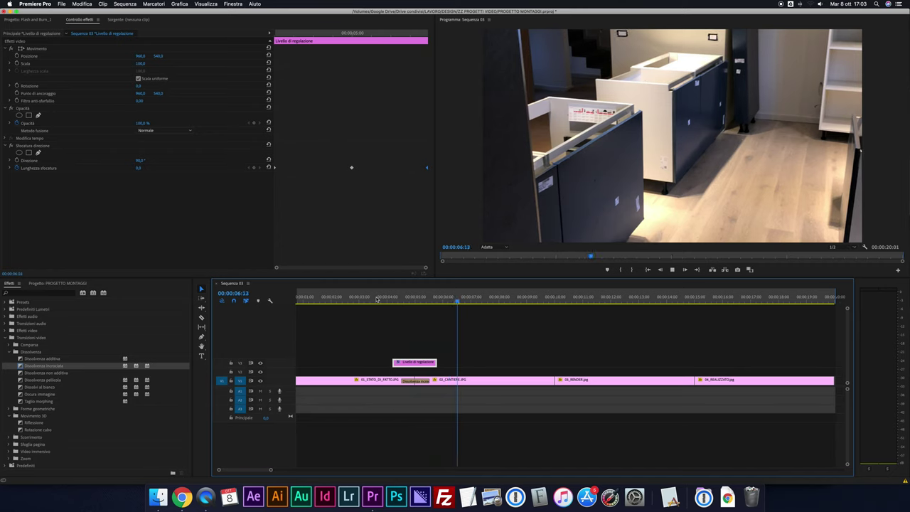
key("space")
- Add Cross Dissolves at the cuts before 03_RENDER and 04_REALIZZATO
left_click(460, 357)
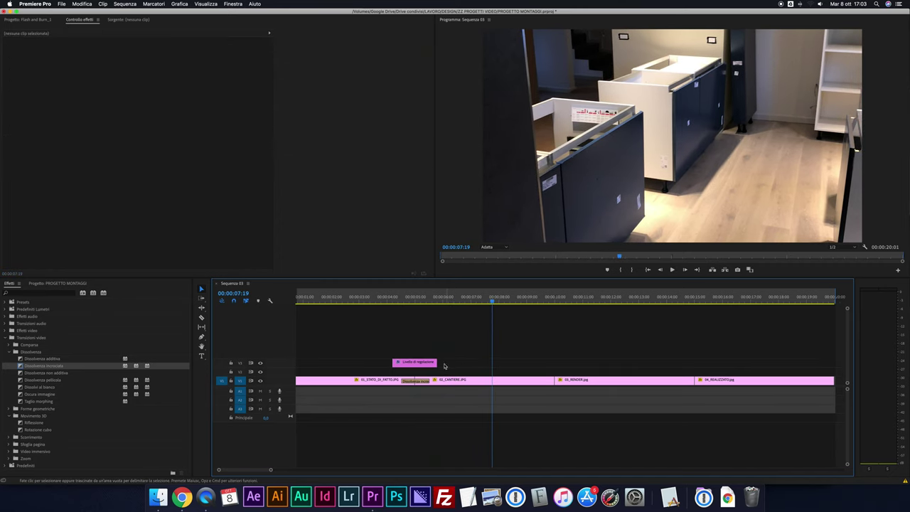
left_click_drag(47, 370, 556, 380)
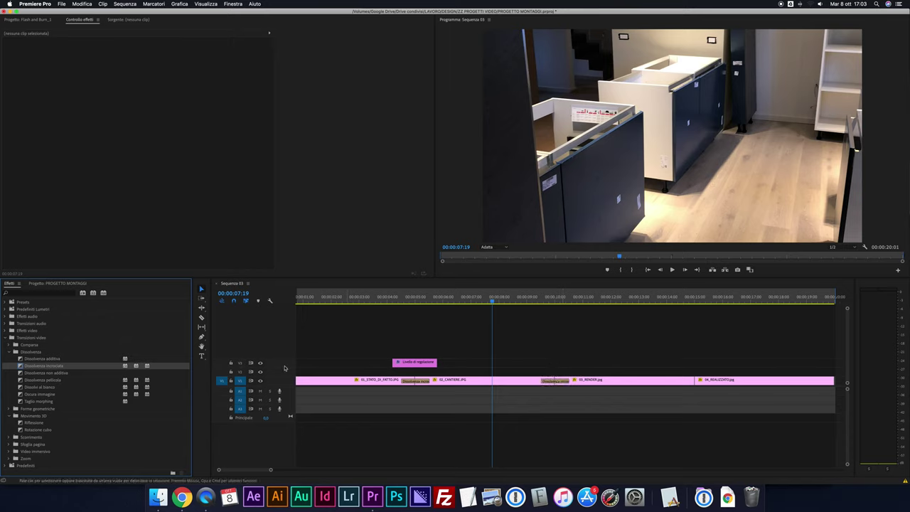
left_click_drag(111, 364, 694, 379)
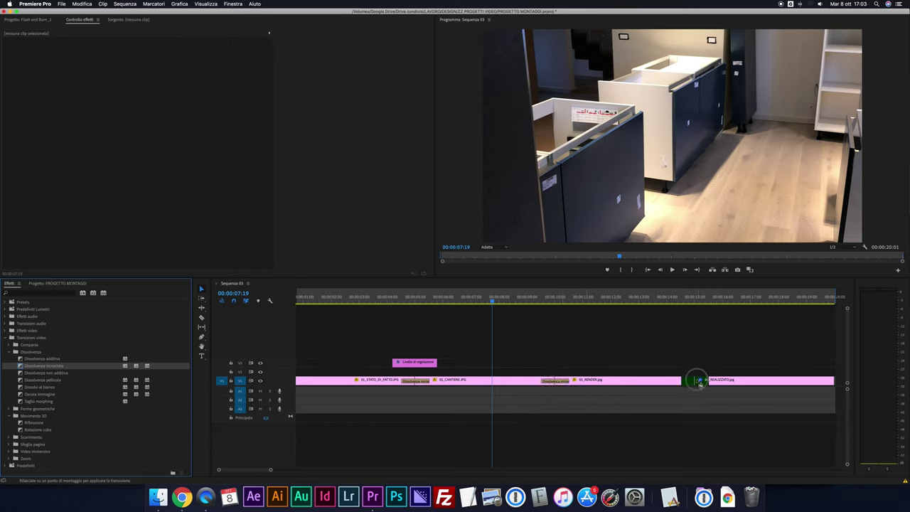
- Paste a copy of the blur adjustment layer at the second cut with V2 targeted
key("minus")
key("minus")
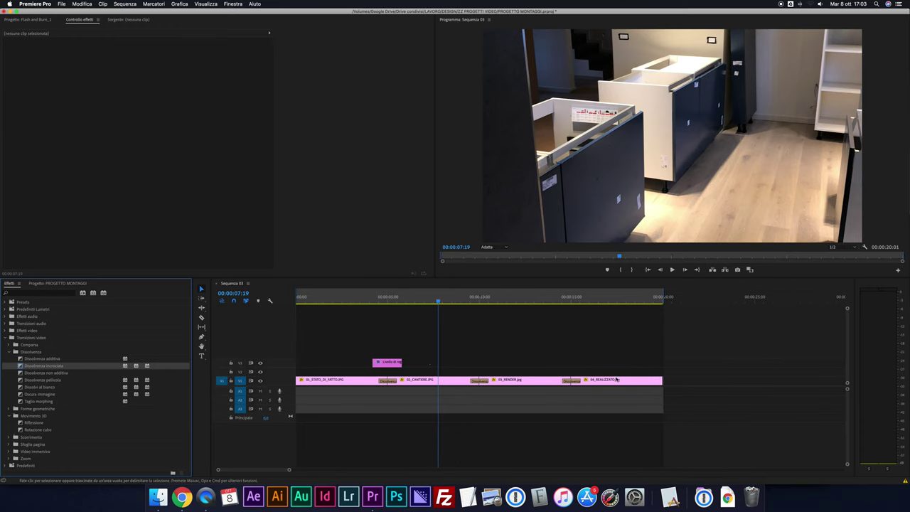
left_click(388, 364)
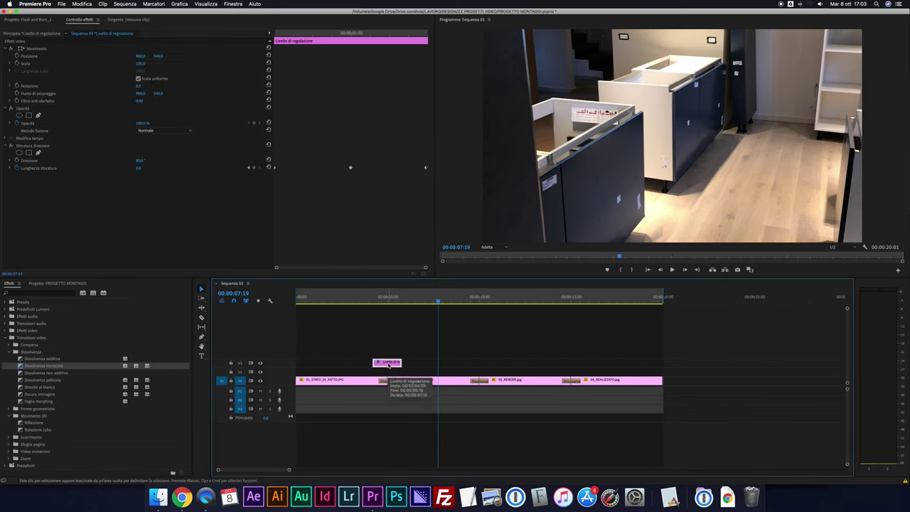
key("Down")
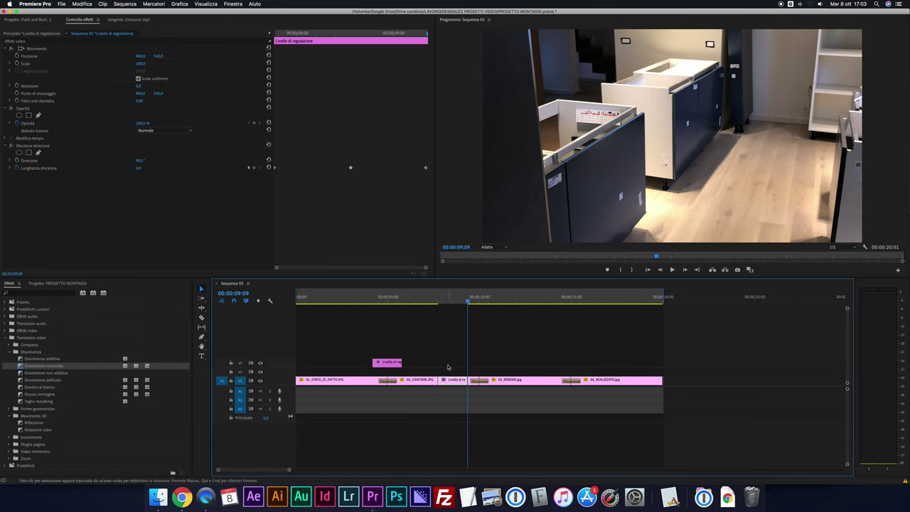
left_click(448, 367)
key("Up")
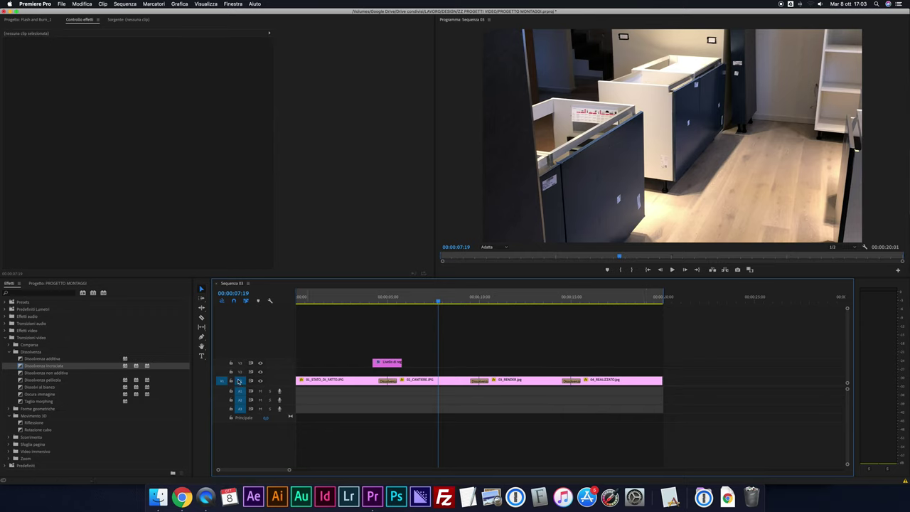
left_click(240, 372)
key("super+v")
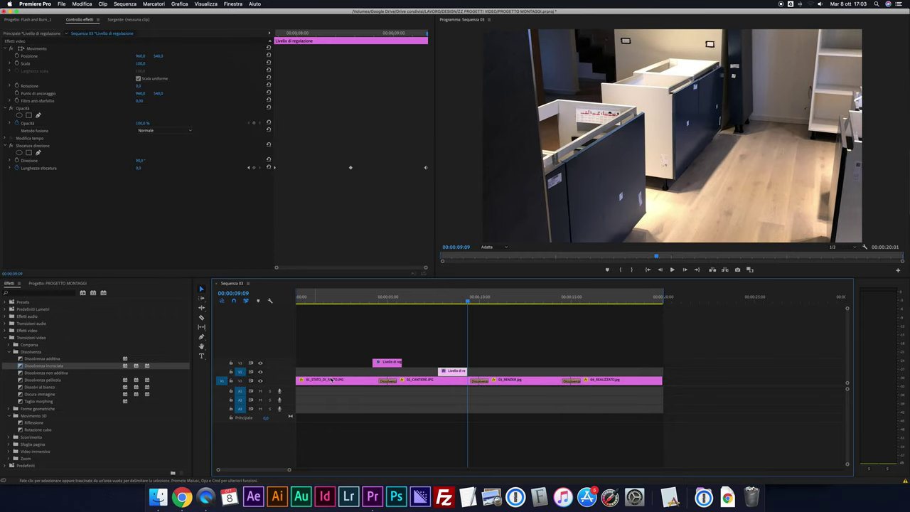
- Move the copy up to V3, align its start with the playhead, and preview the transition
left_click_drag(450, 371, 481, 362)
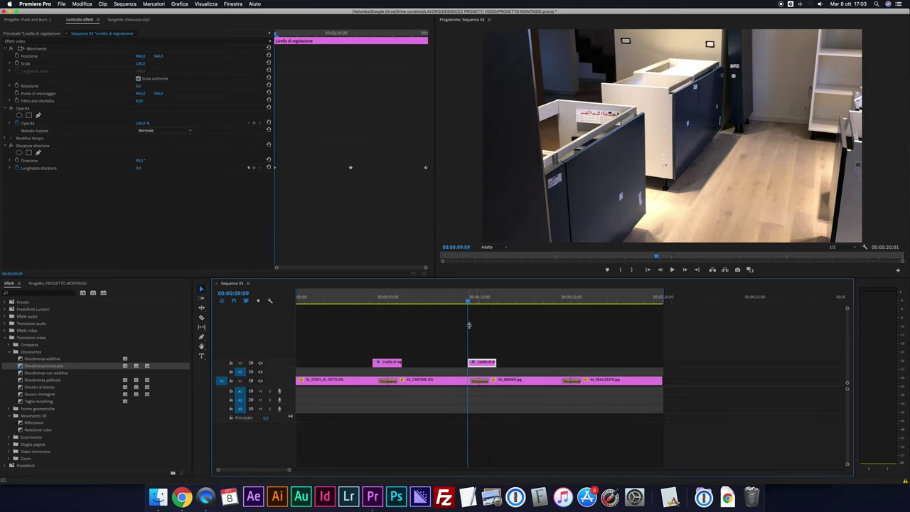
scroll(476, 359, "up", 4)
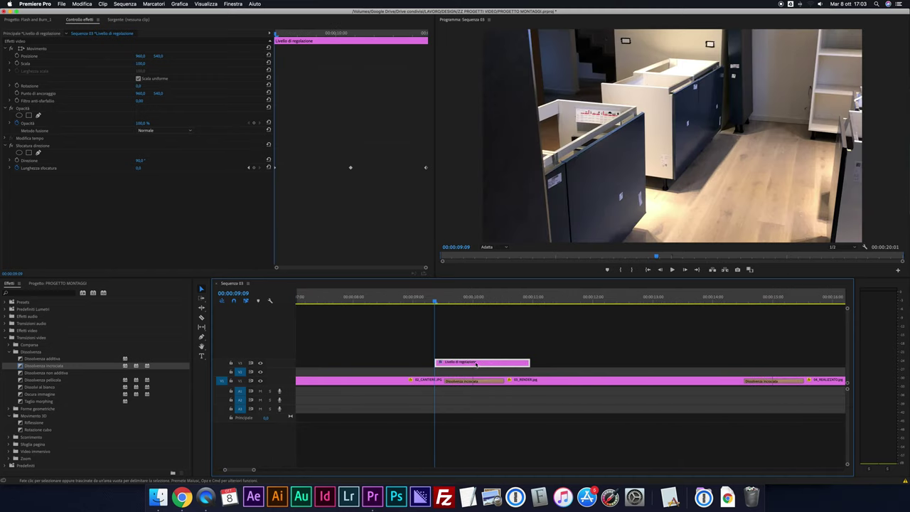
left_click_drag(469, 366, 464, 363)
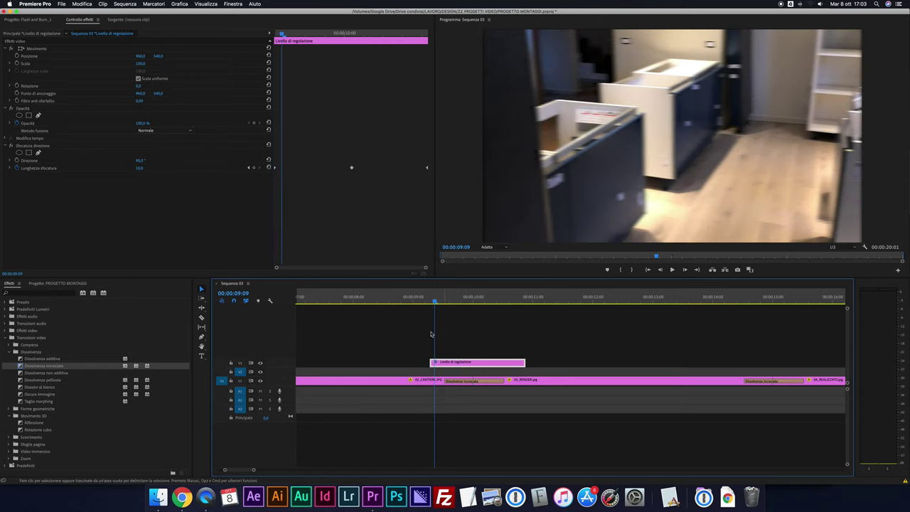
left_click(400, 304)
key("space")
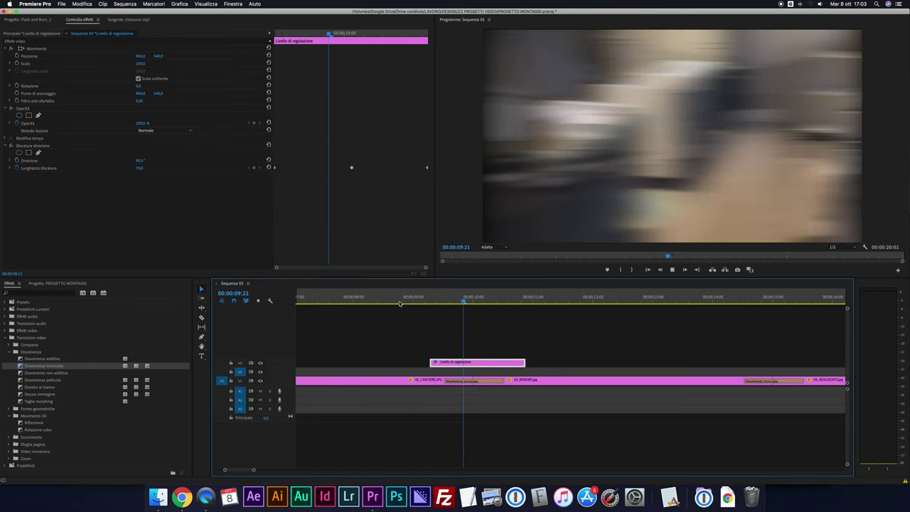
key("space")
- Paste another adjustment layer at the last cut on V3 and play the whole sequence
scroll(496, 339, "down", 1)
scroll(496, 339, "down", 2)
left_click(568, 302)
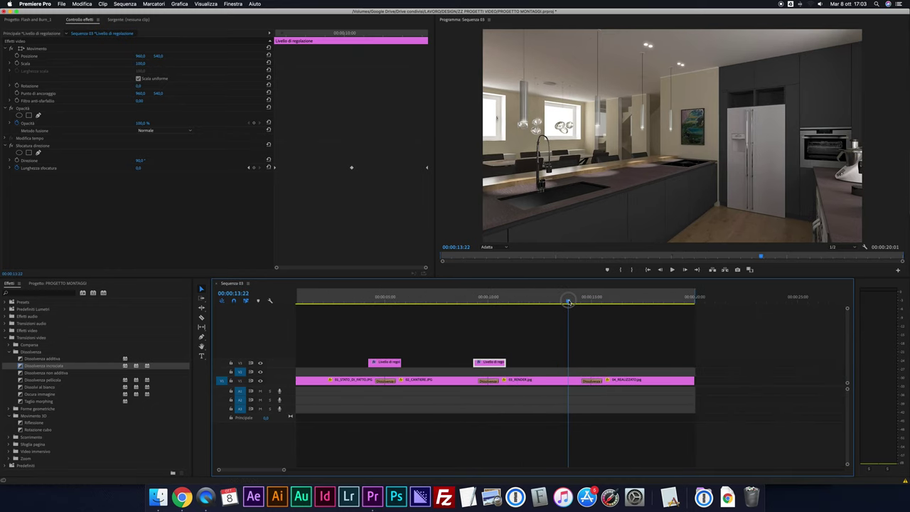
left_click_drag(568, 302, 573, 302)
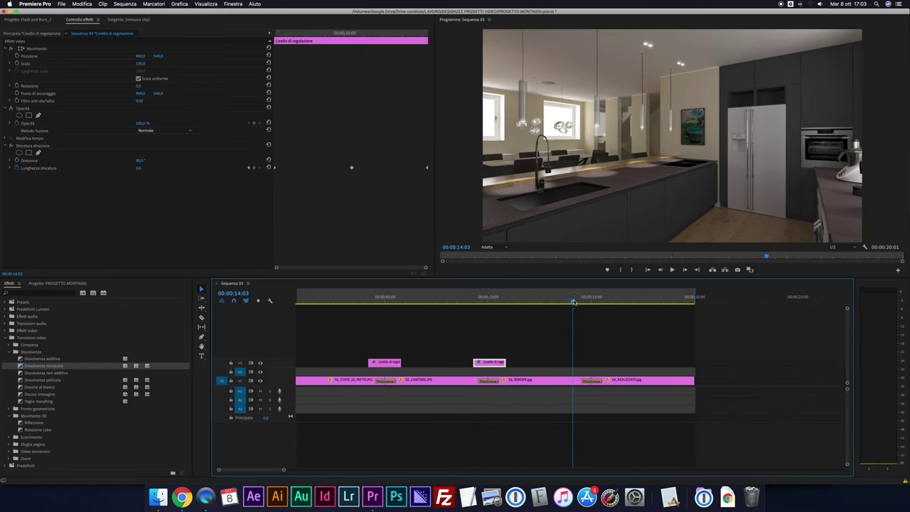
key("ctrl+v")
left_click_drag(587, 370, 587, 362)
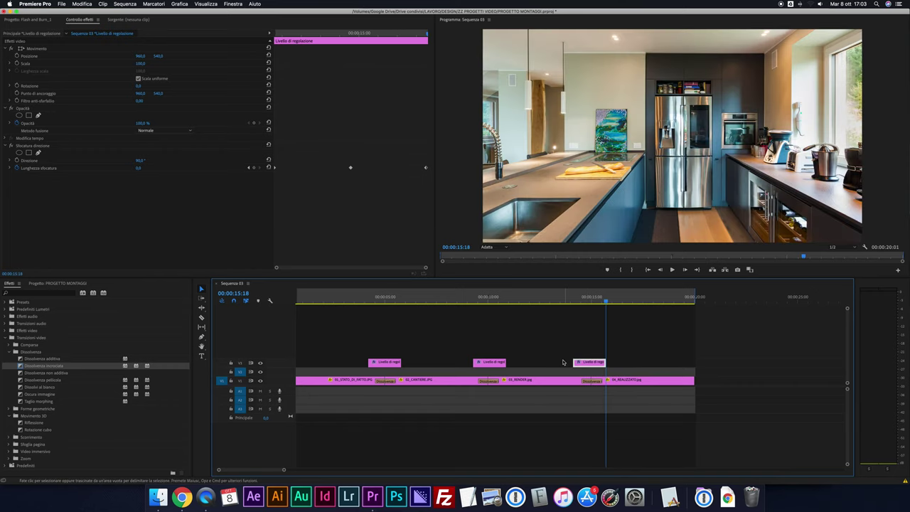
key("Home")
key("space")
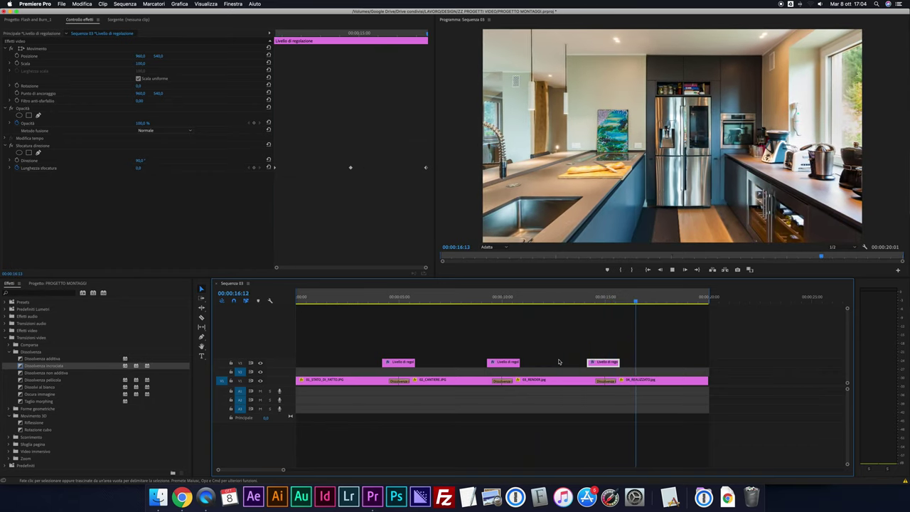
key("space")
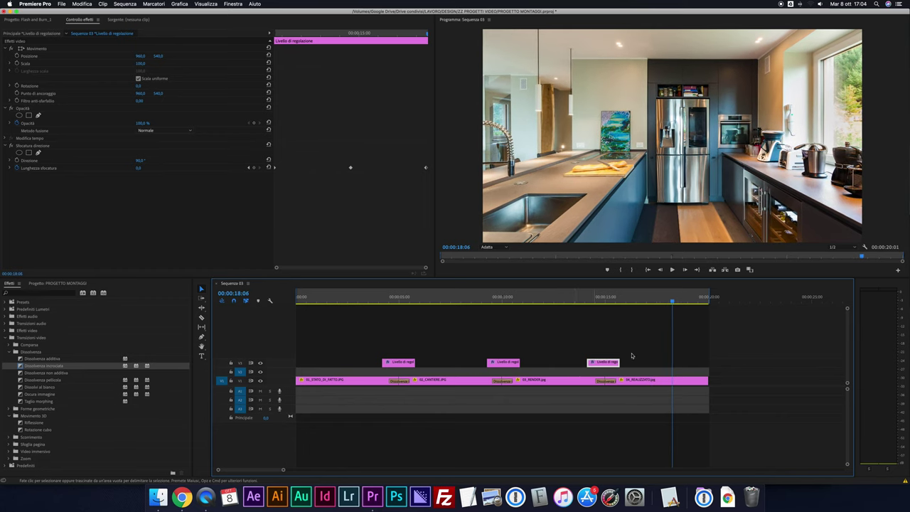
left_click(711, 336)
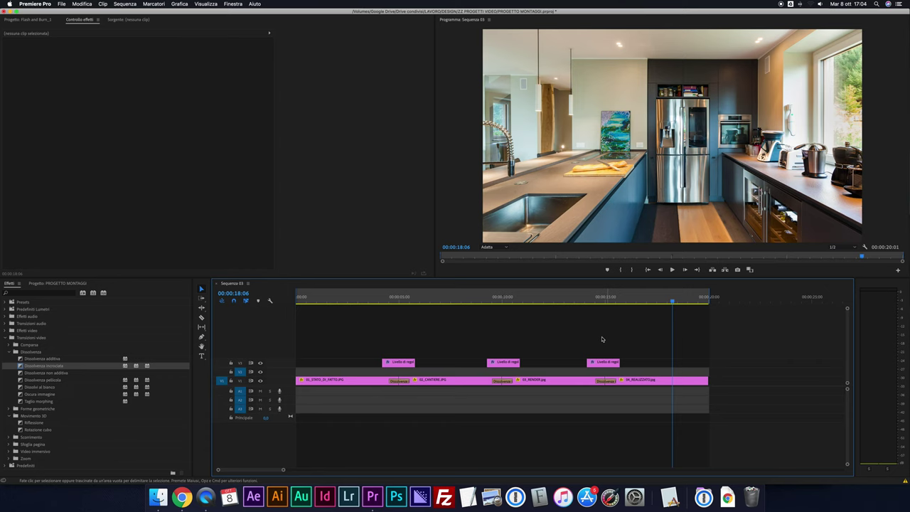
key("super+m")
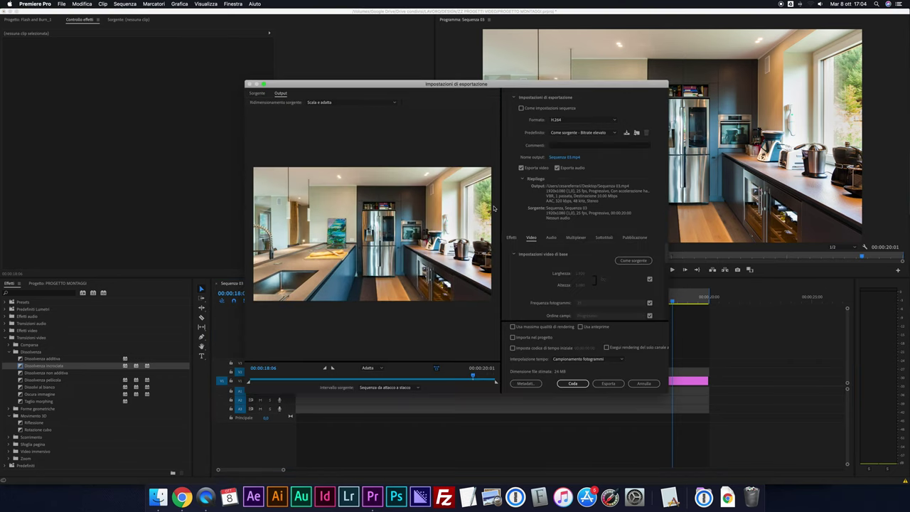
- Choose the High Quality 1080p HD preset and enable Render at Maximum Depth
left_click(562, 132)
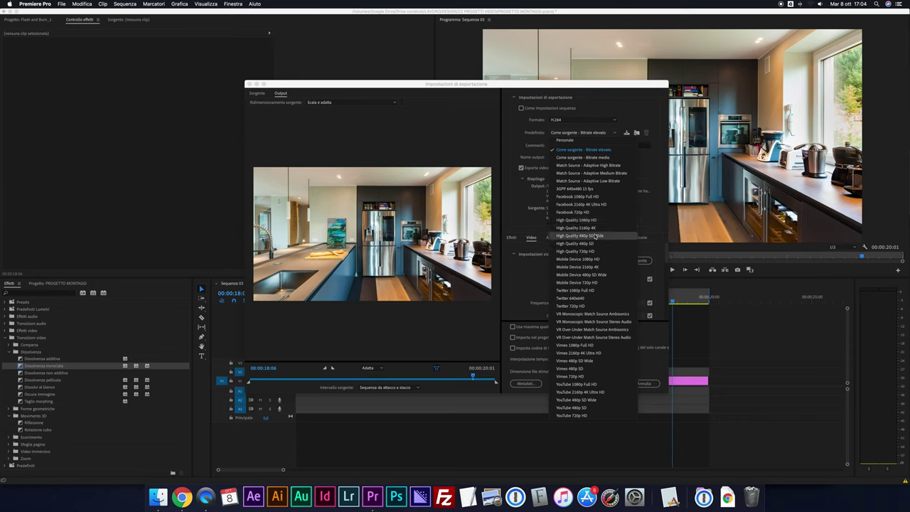
left_click(569, 221)
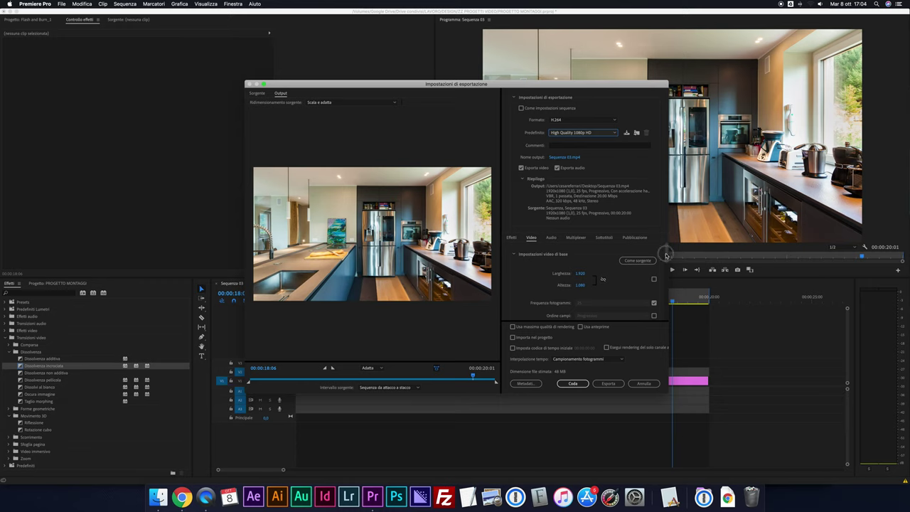
scroll(603, 279, "down", 3)
left_click(516, 280)
- Set Software Only encoding, CBR bitrate at 20 Mbps, and enable Use Maximum Render Quality
scroll(666, 268, "down", 3)
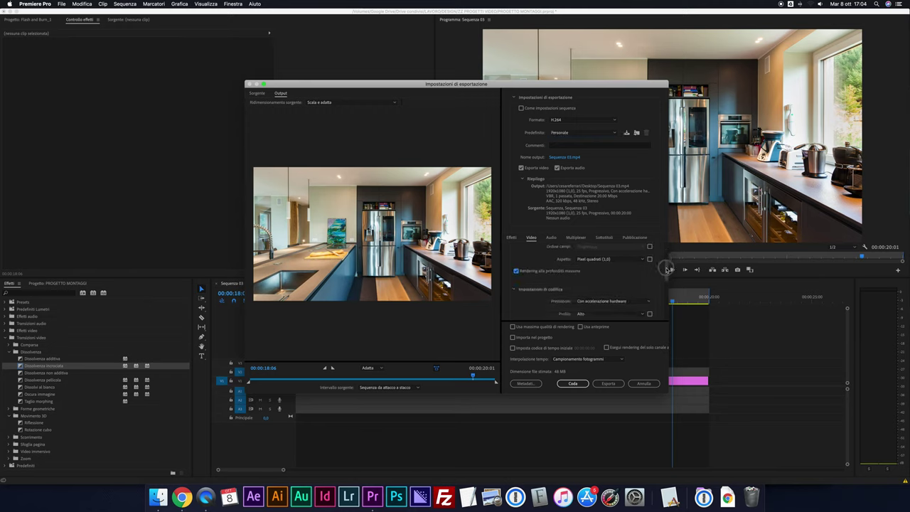
left_click(600, 257)
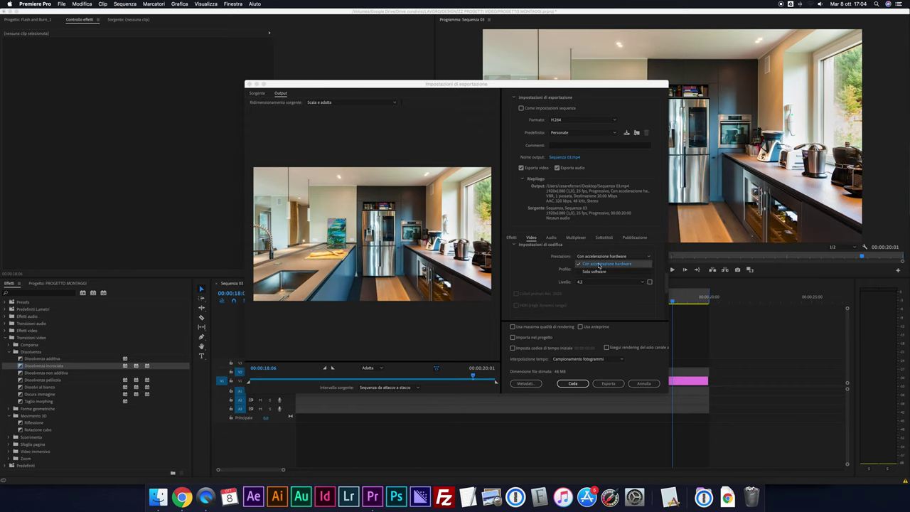
left_click(597, 269)
scroll(666, 278, "down", 3)
left_click(601, 270)
left_click(599, 279)
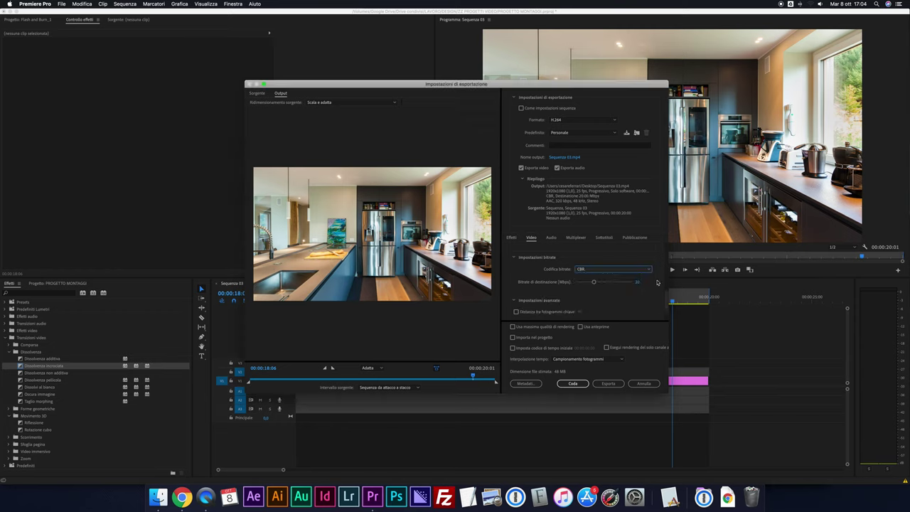
left_click_drag(665, 297, 667, 307)
left_click(558, 327)
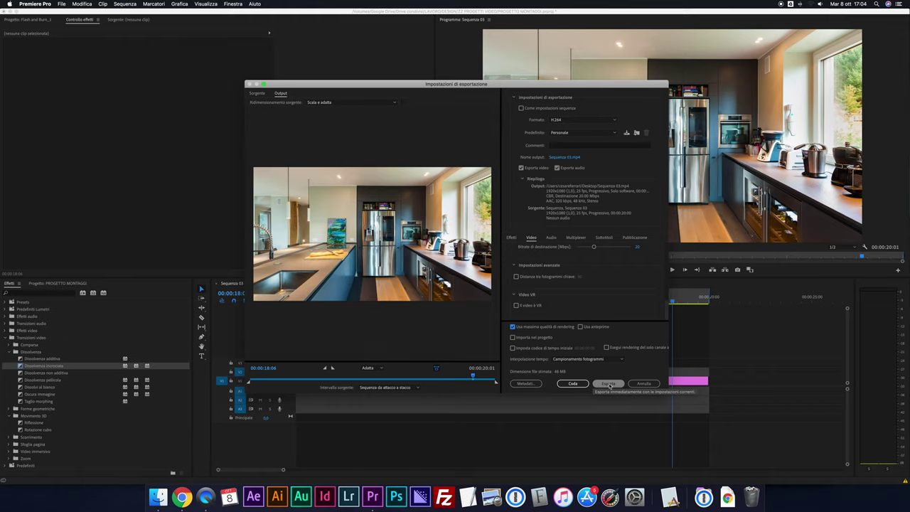